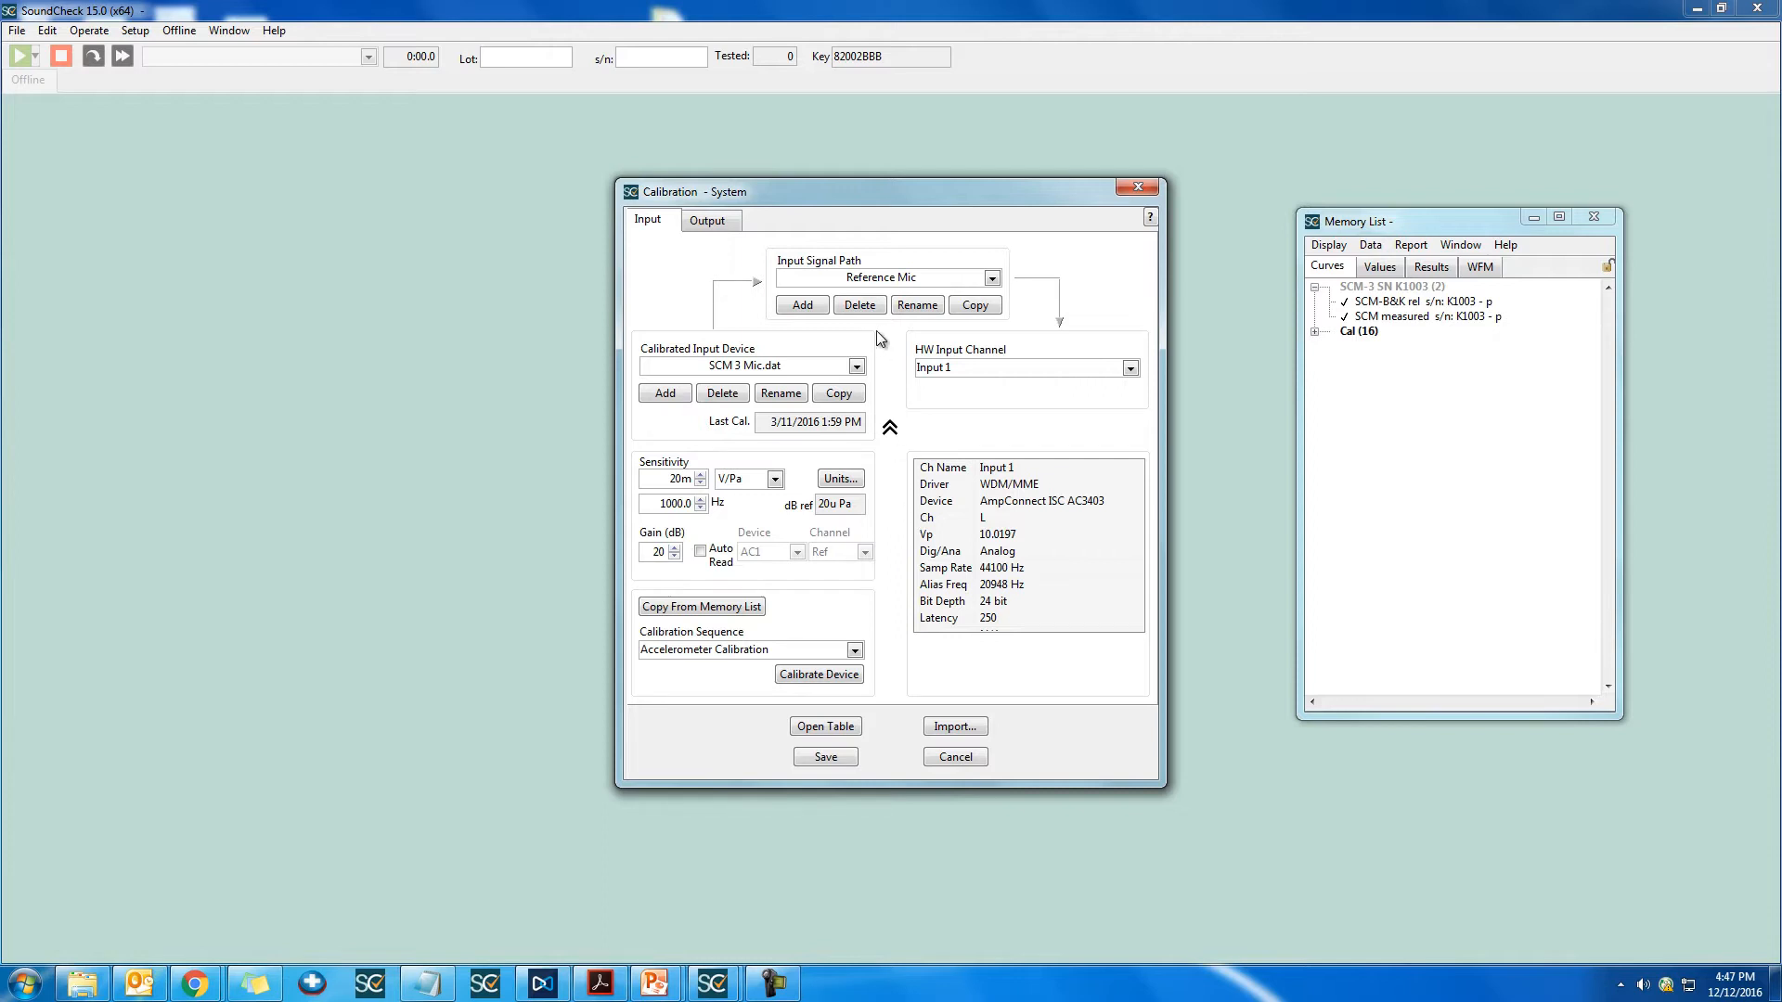
Step: Add a new input signal path named USB Headphones
{"action": "left_click", "coordinate": [820, 310]}
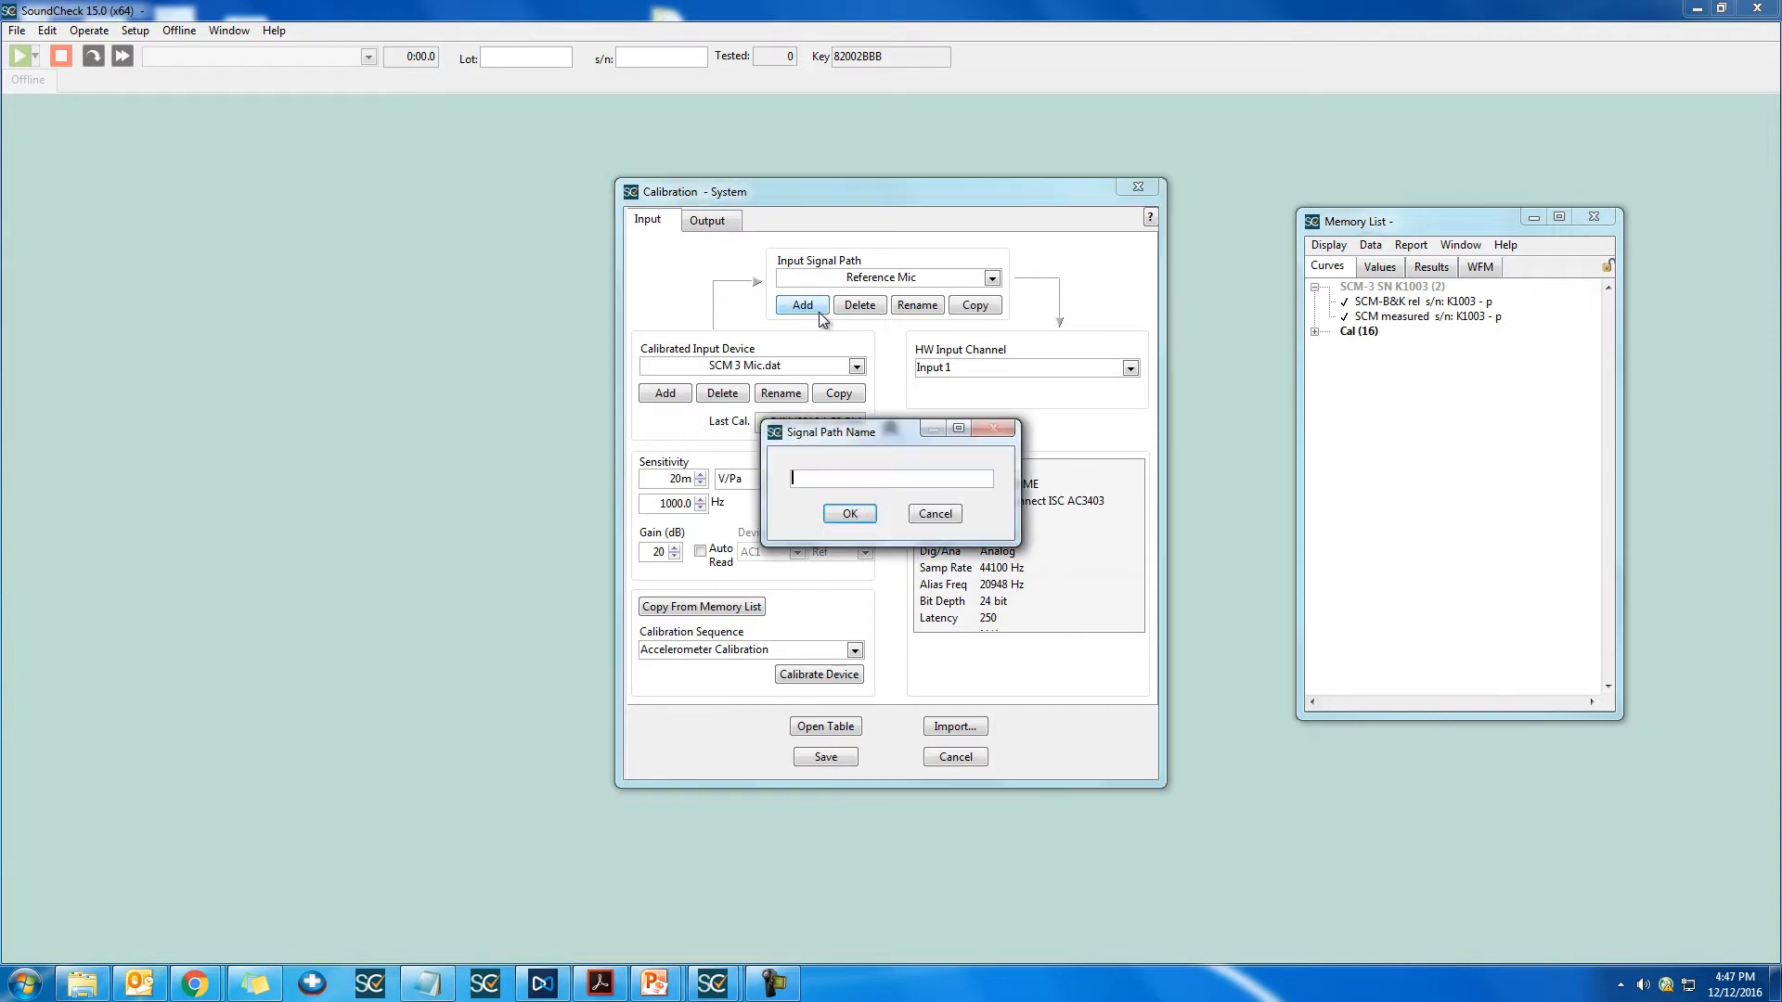
{"action": "type", "text": "USB Headphones"}
{"action": "key", "text": "Return"}
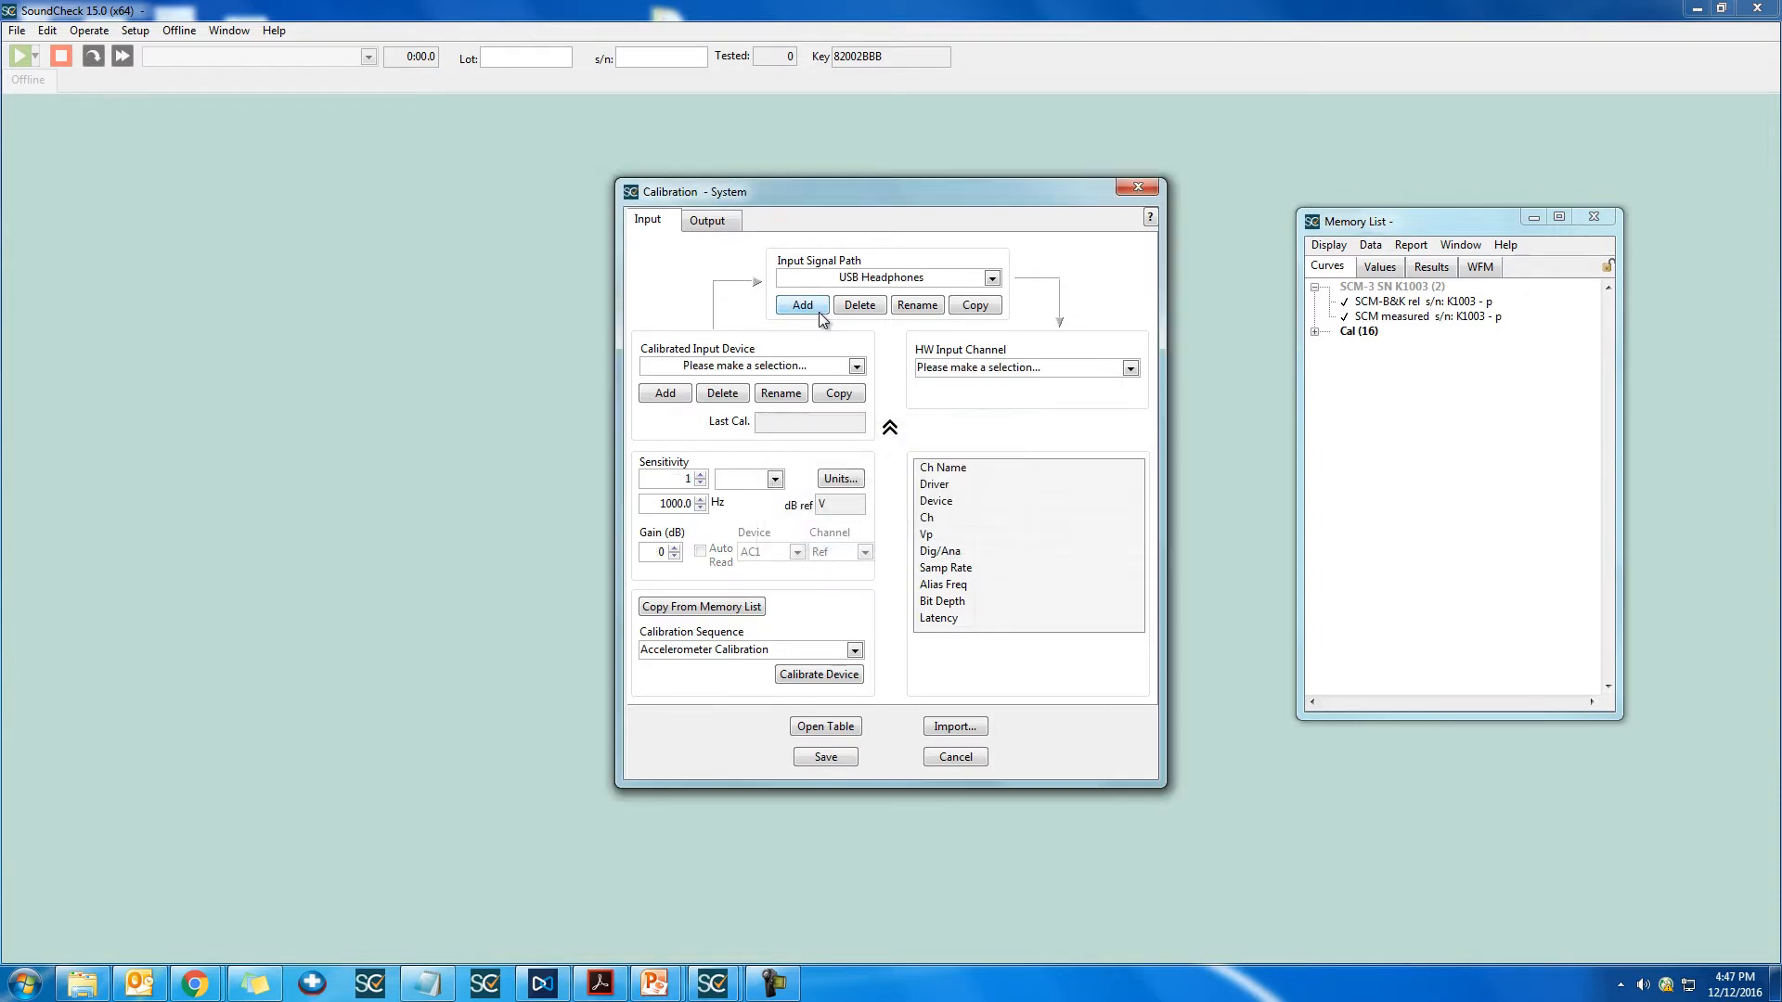
Step: Assign hardware channel Input 1 and the calibrated device Unity Digital In (AES17).dat to the USB Headphones path
{"action": "left_click", "coordinate": [1069, 367]}
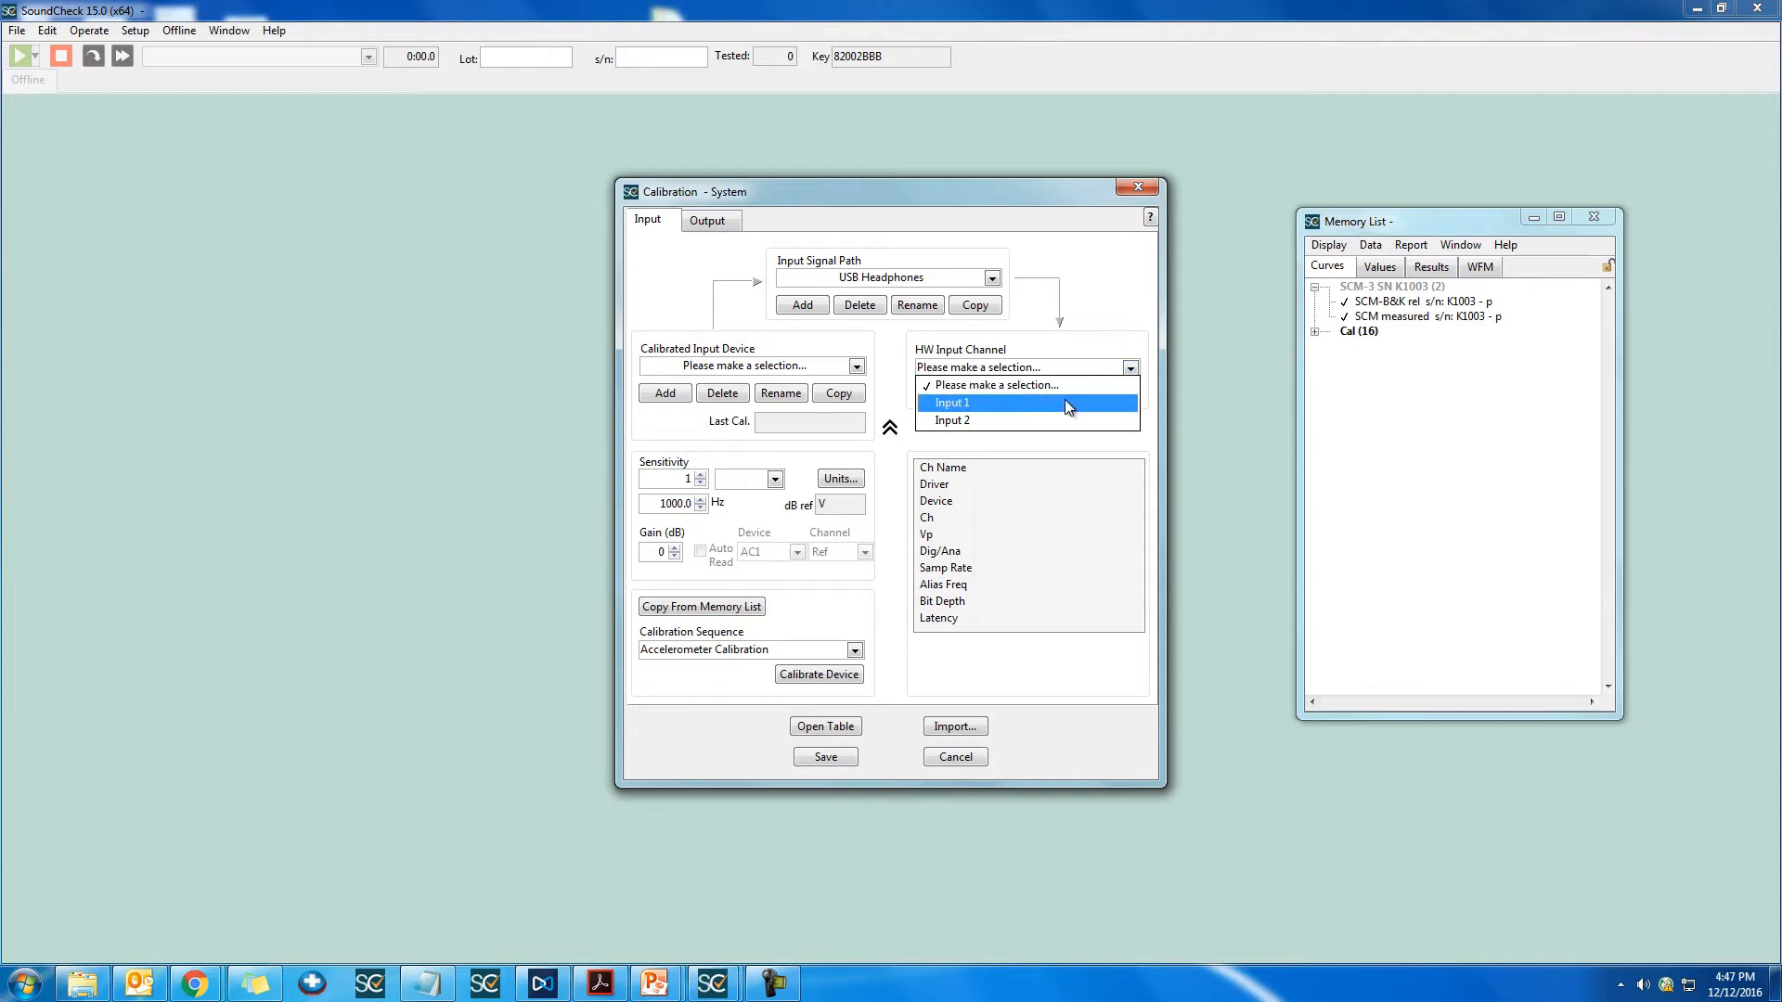
{"action": "left_click", "coordinate": [1066, 402]}
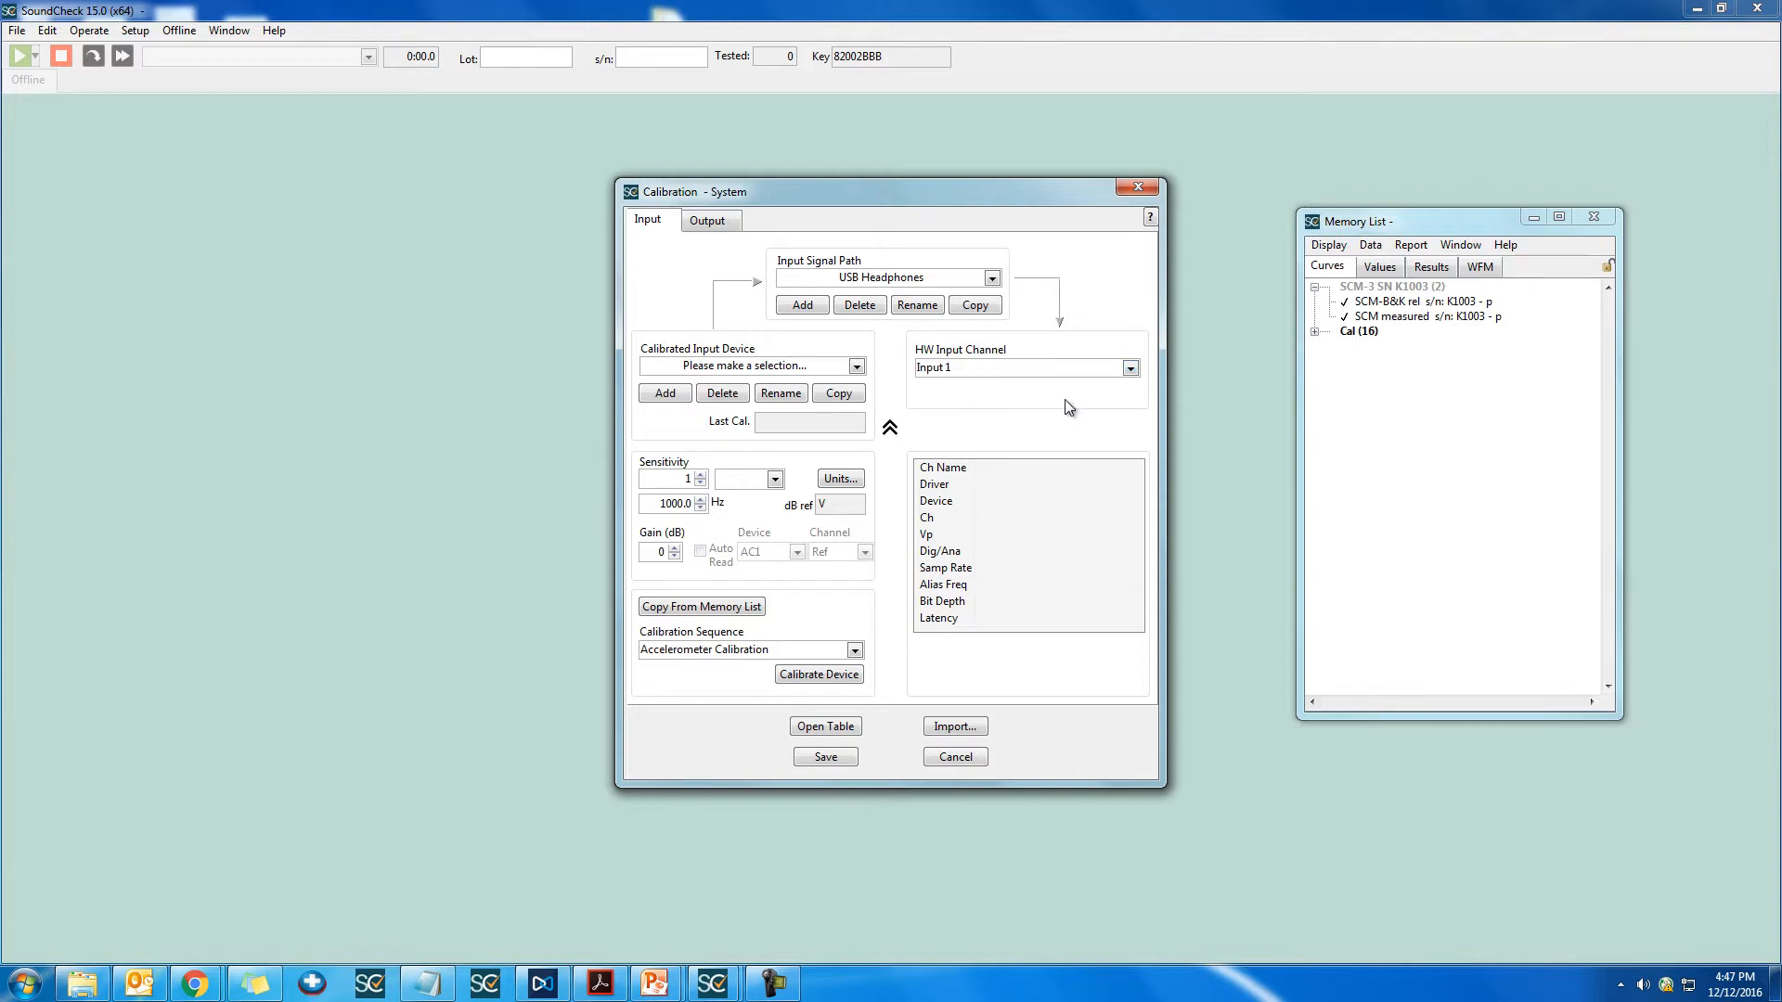
{"action": "left_click", "coordinate": [839, 367]}
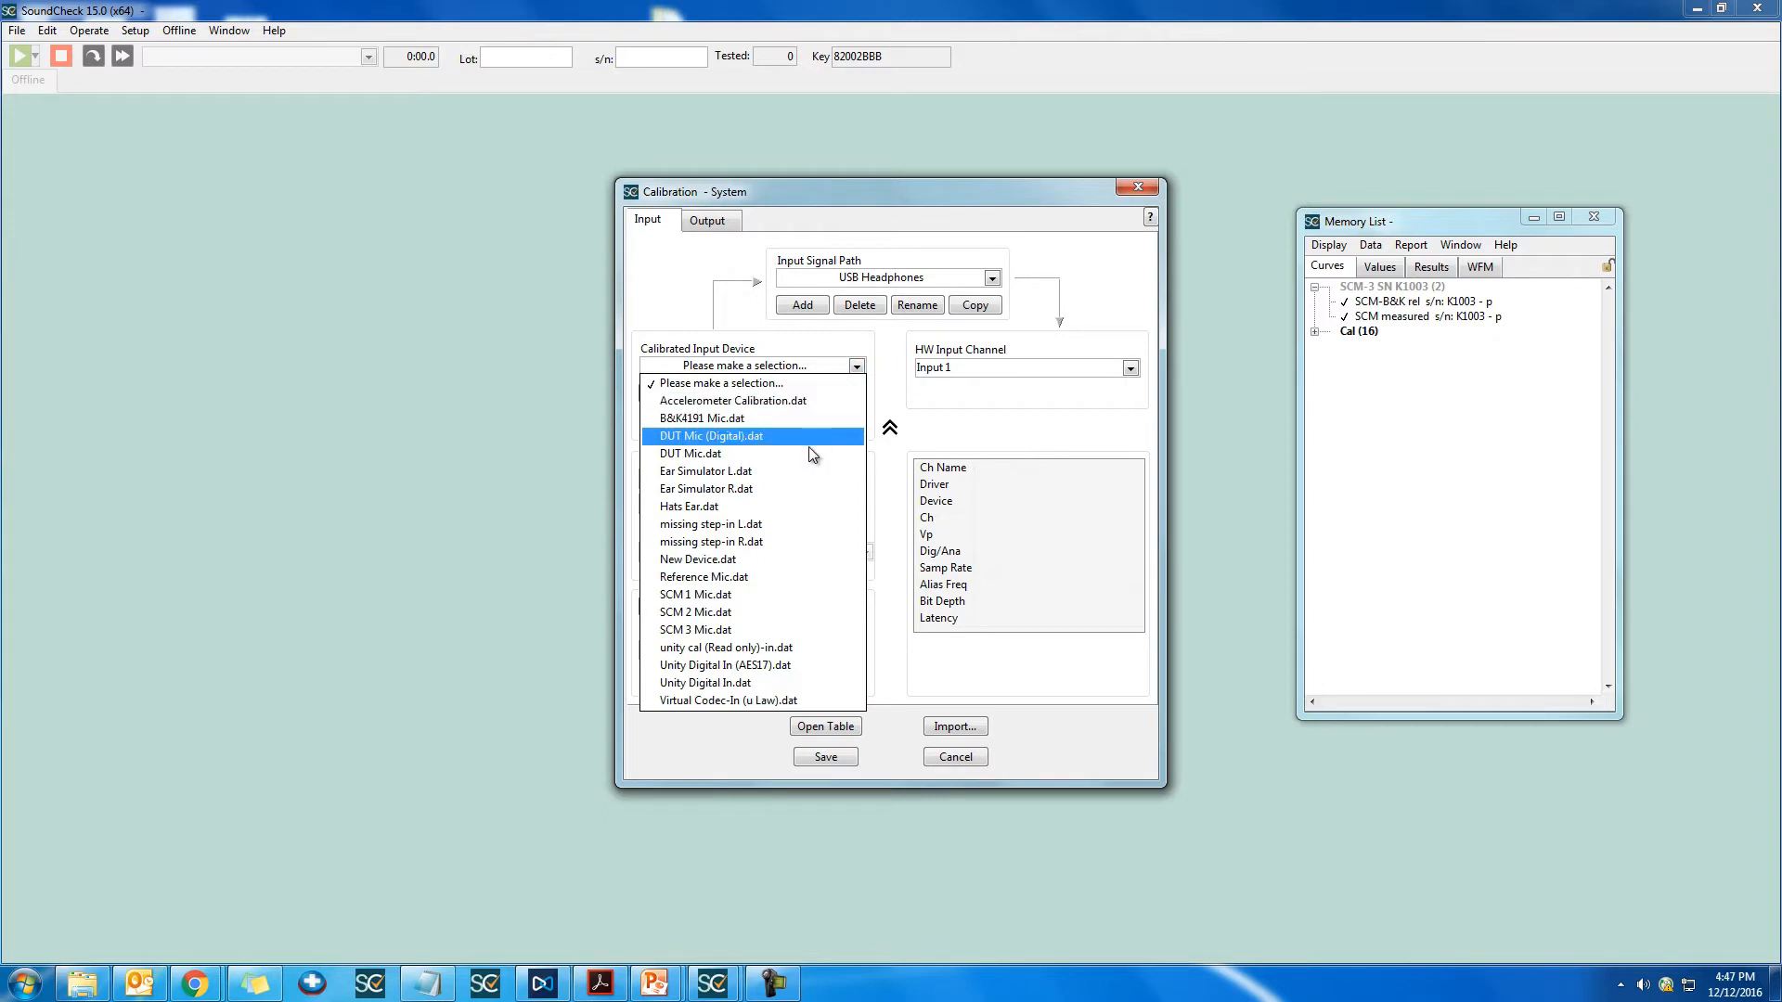
{"action": "left_click", "coordinate": [792, 665]}
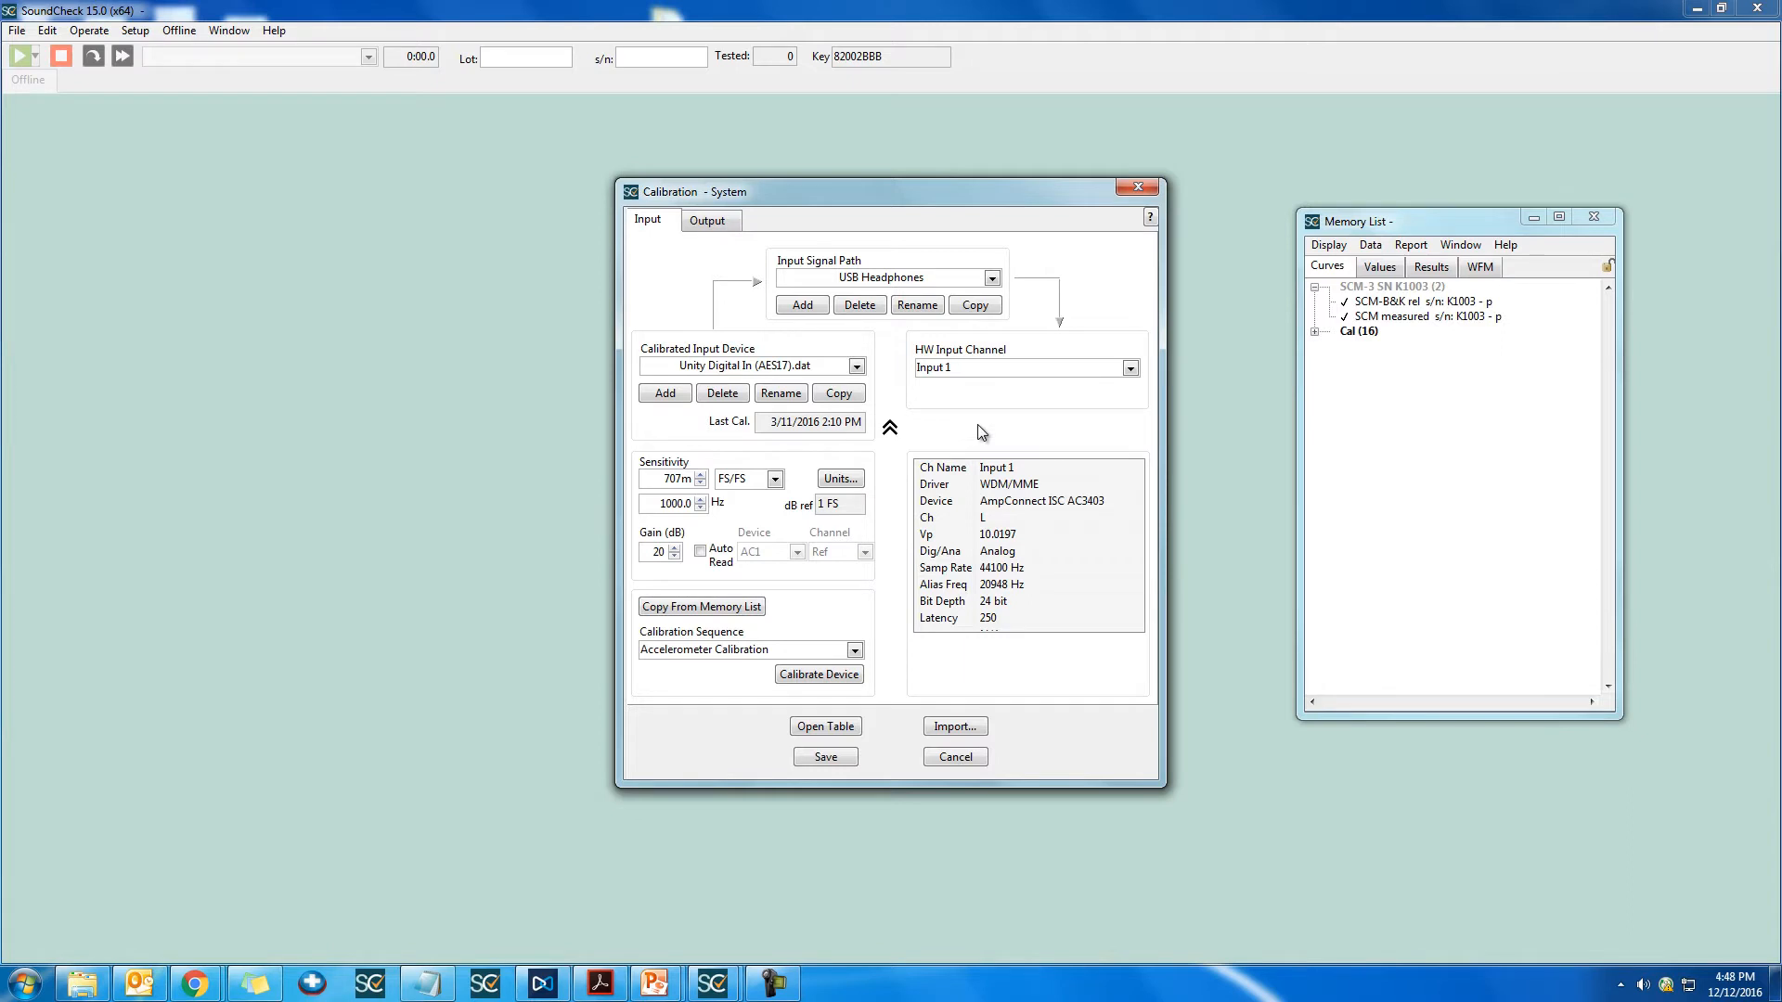
Step: Delete the USB Headphones signal path and select the Reference Mic path
{"action": "left_click", "coordinate": [857, 307]}
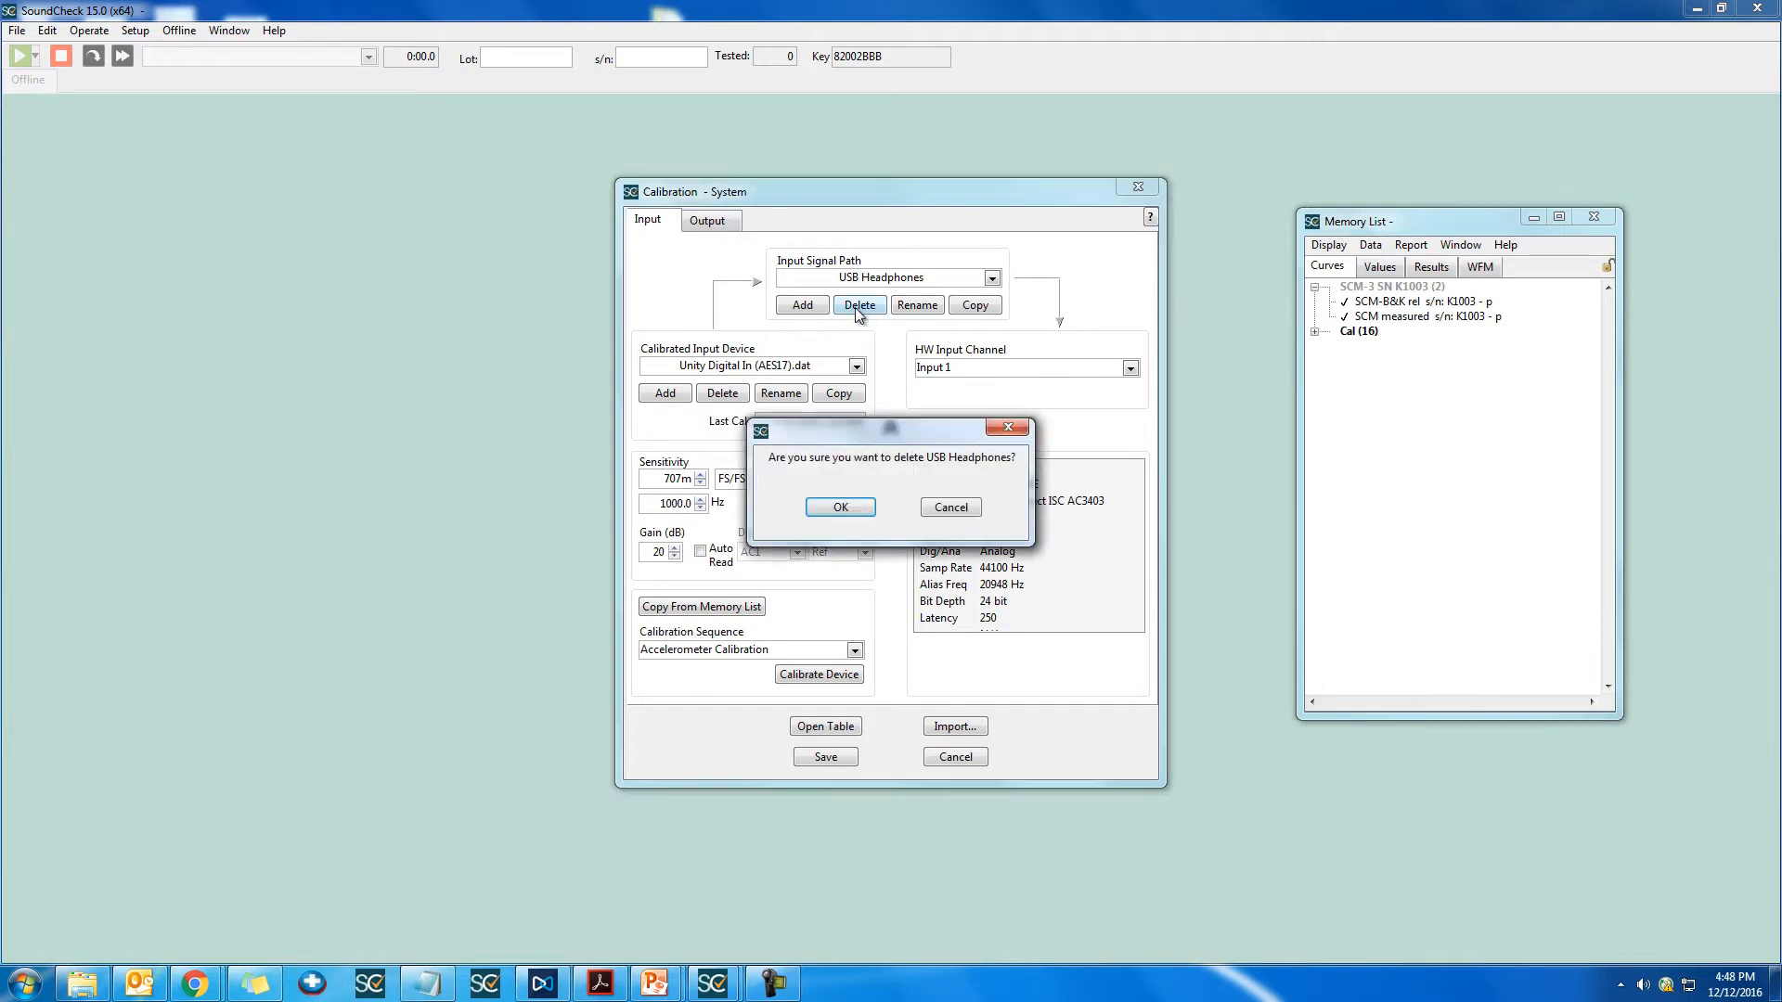
{"action": "left_click", "coordinate": [861, 511]}
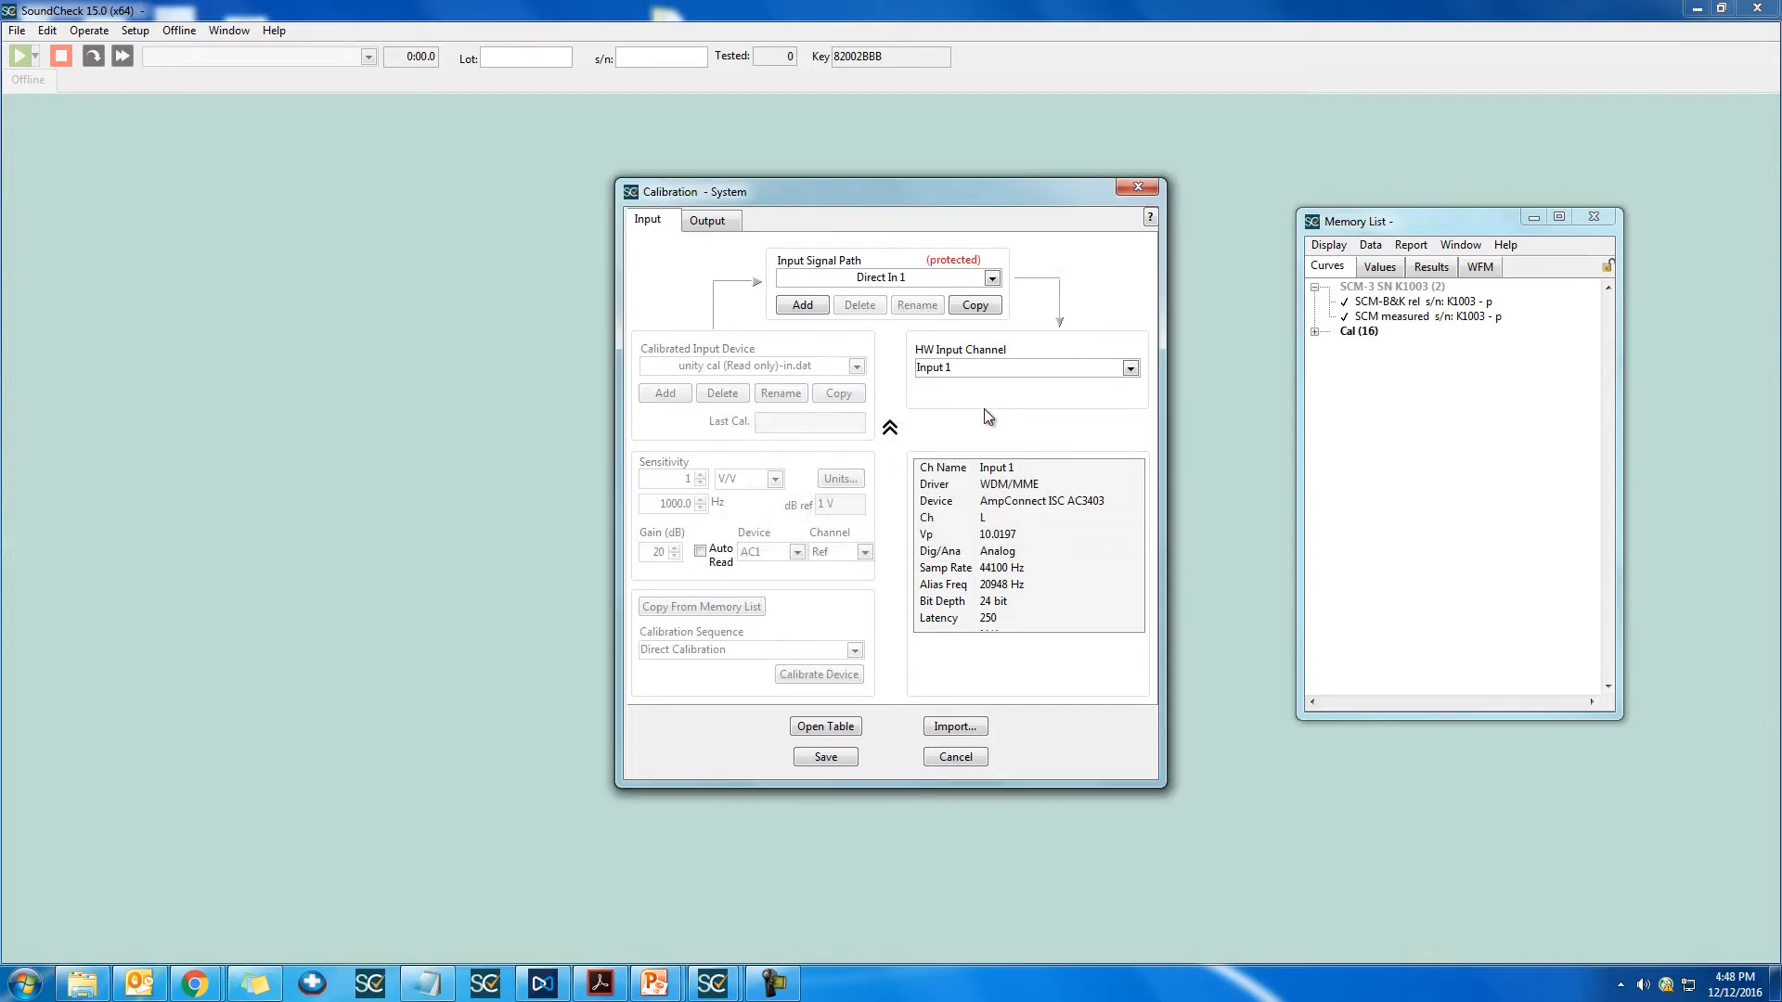
{"action": "left_click", "coordinate": [992, 277]}
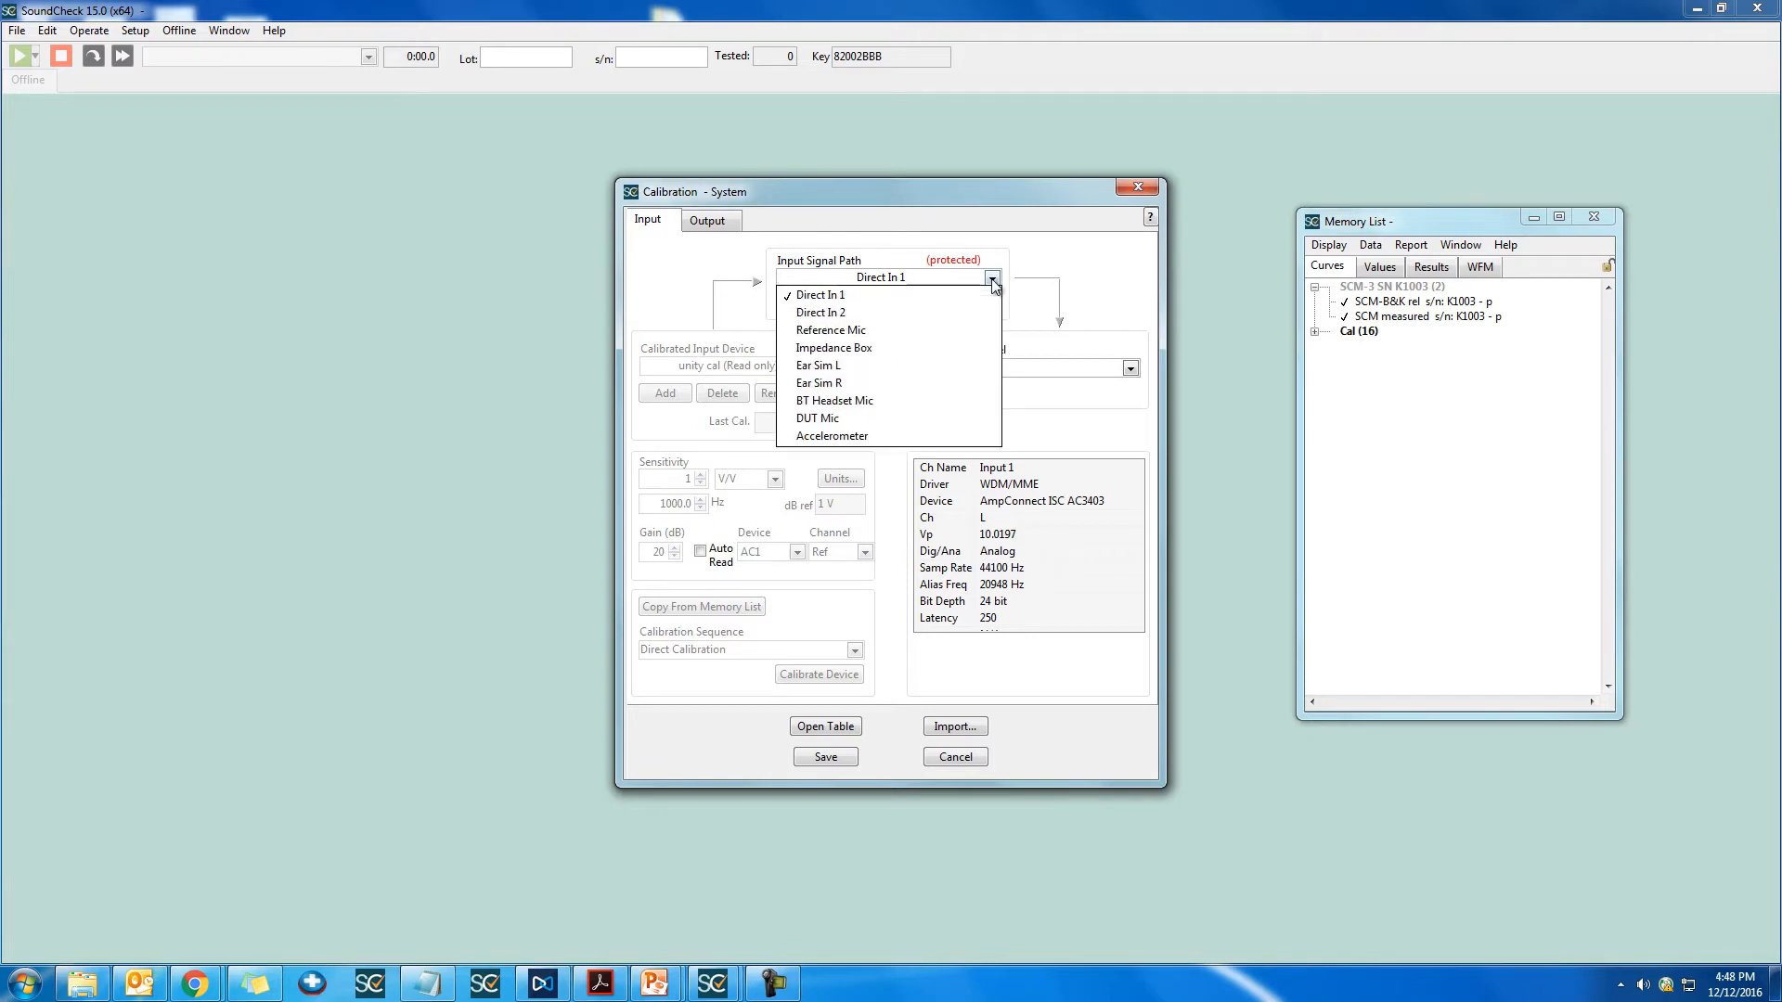
{"action": "left_click", "coordinate": [980, 331]}
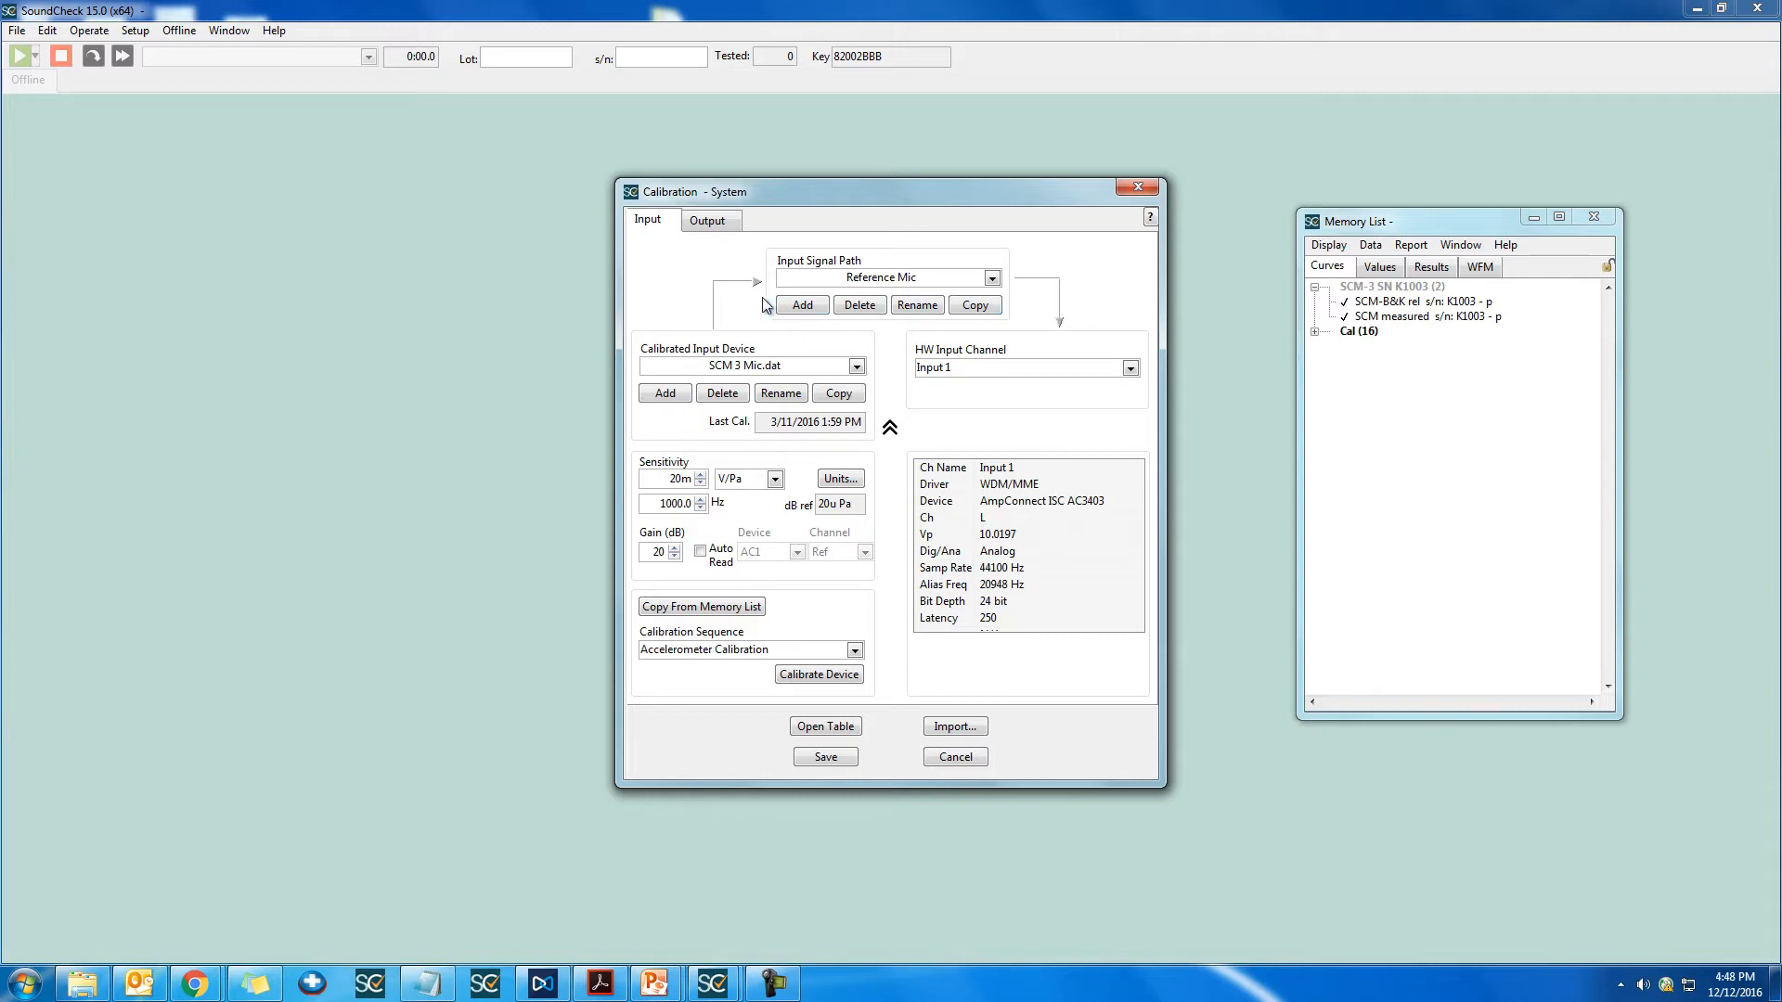
Step: Add a new calibrated input device named SCM 3 sn K1003 to the Reference Mic path
{"action": "left_click", "coordinate": [686, 397]}
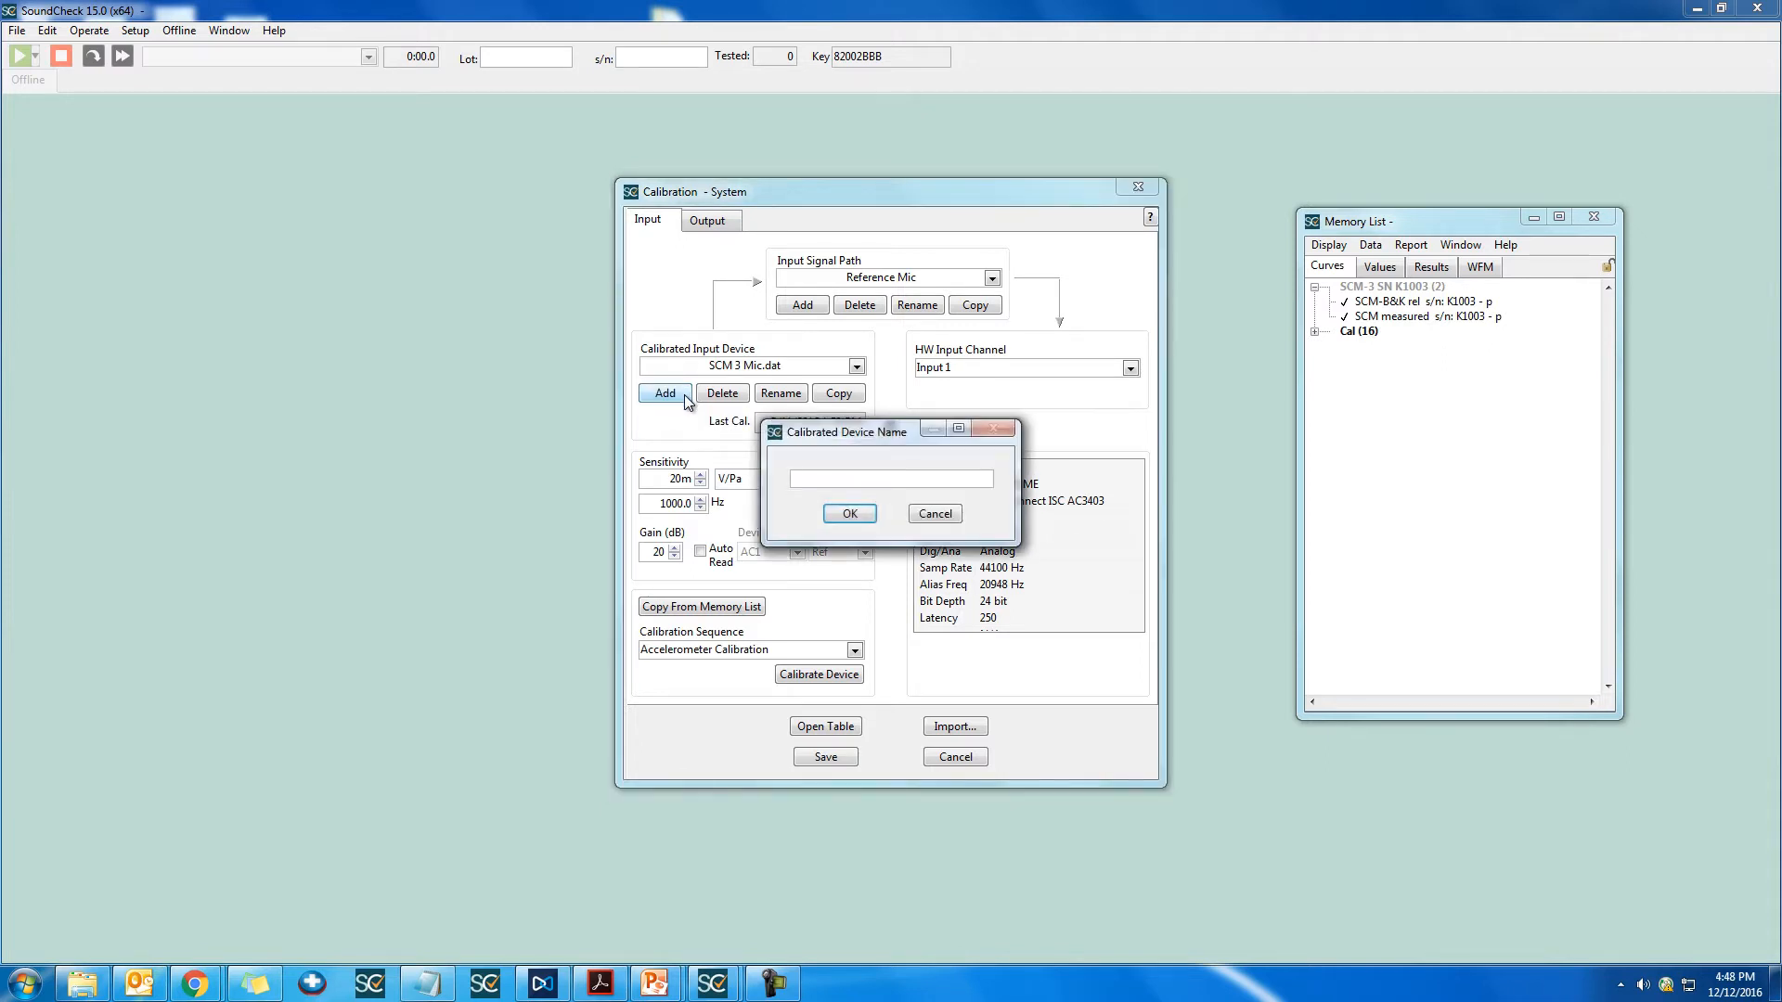
{"action": "type", "text": "SCM 3 sn K1003"}
{"action": "key", "text": "Return"}
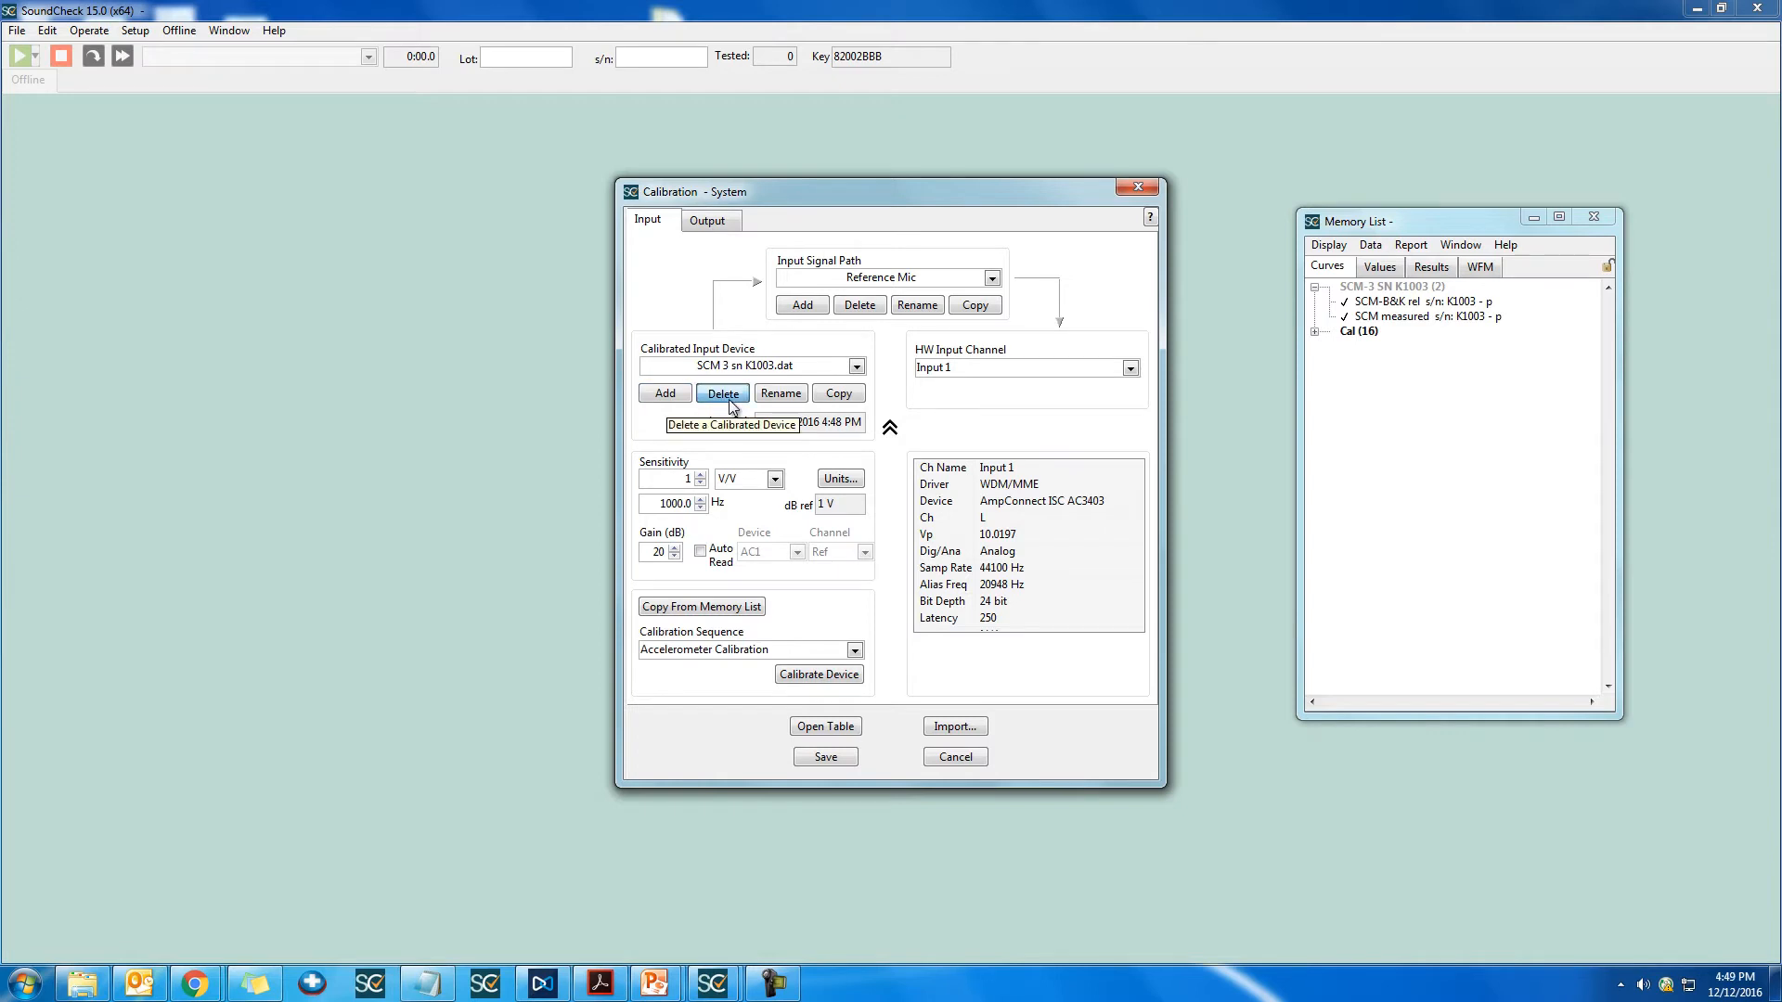
Step: Delete the calibrated device SCM 3 sn K1003.dat and select SCM 3 Mic.dat for the Reference Mic path
{"action": "left_click", "coordinate": [728, 401]}
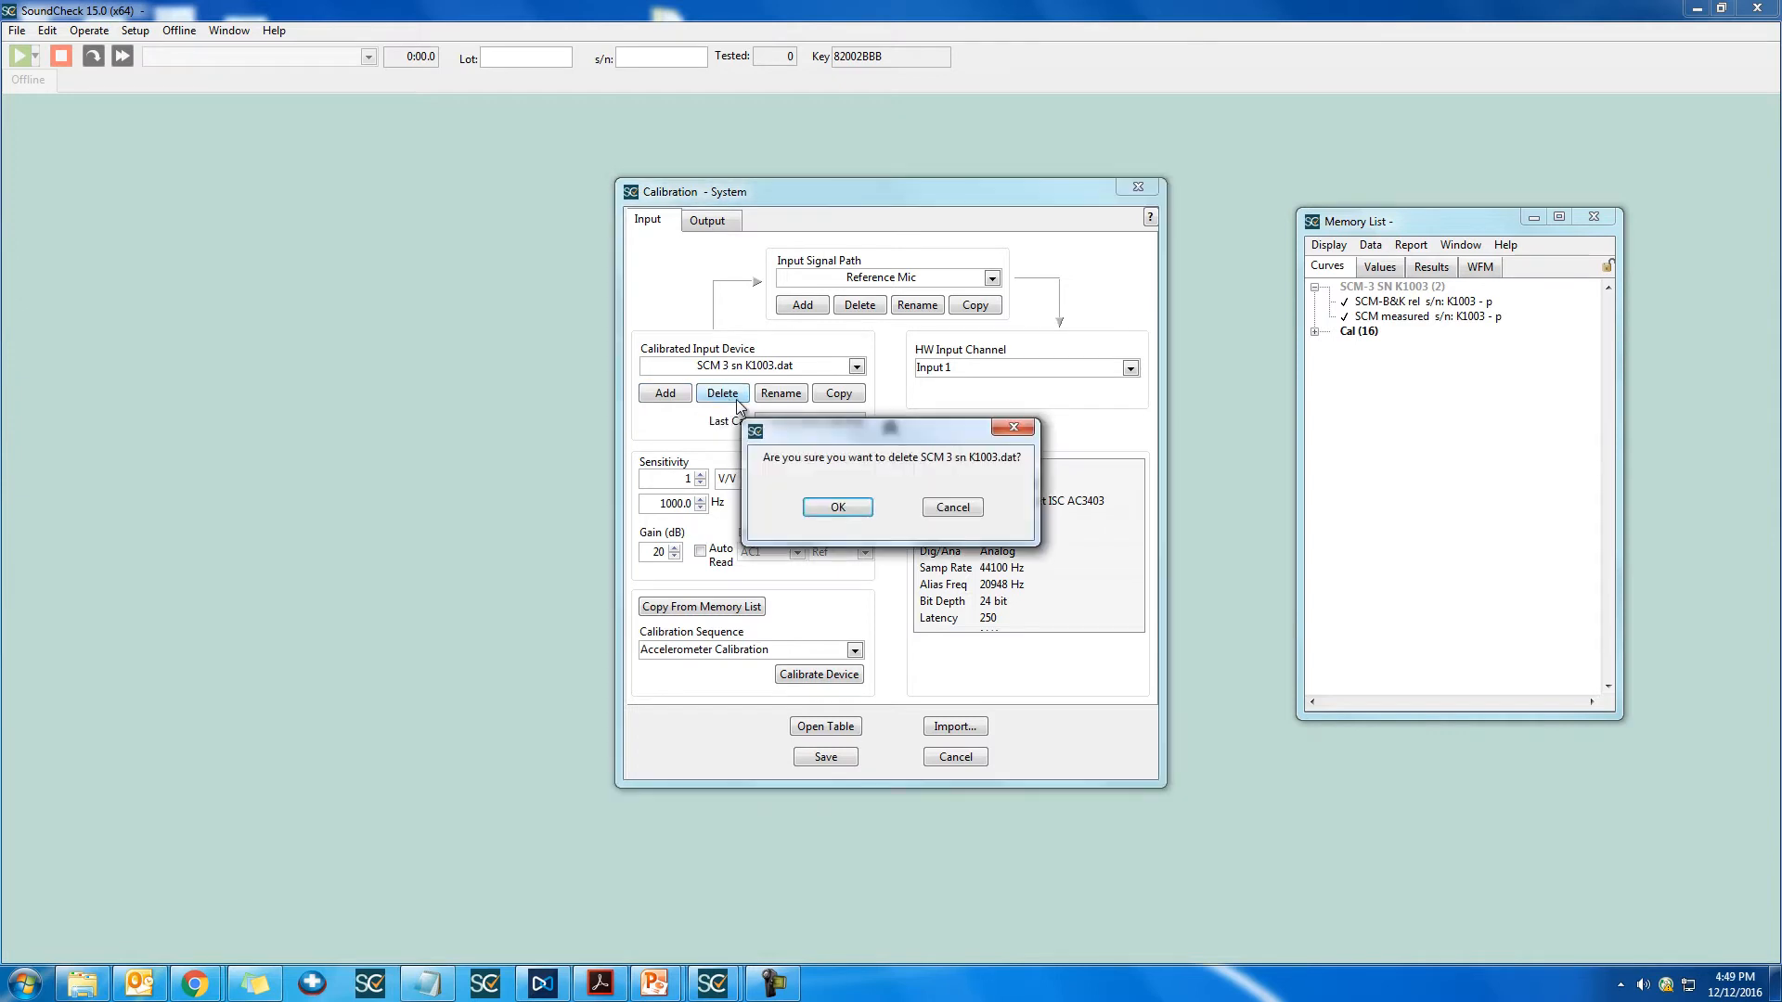
{"action": "left_click", "coordinate": [848, 518]}
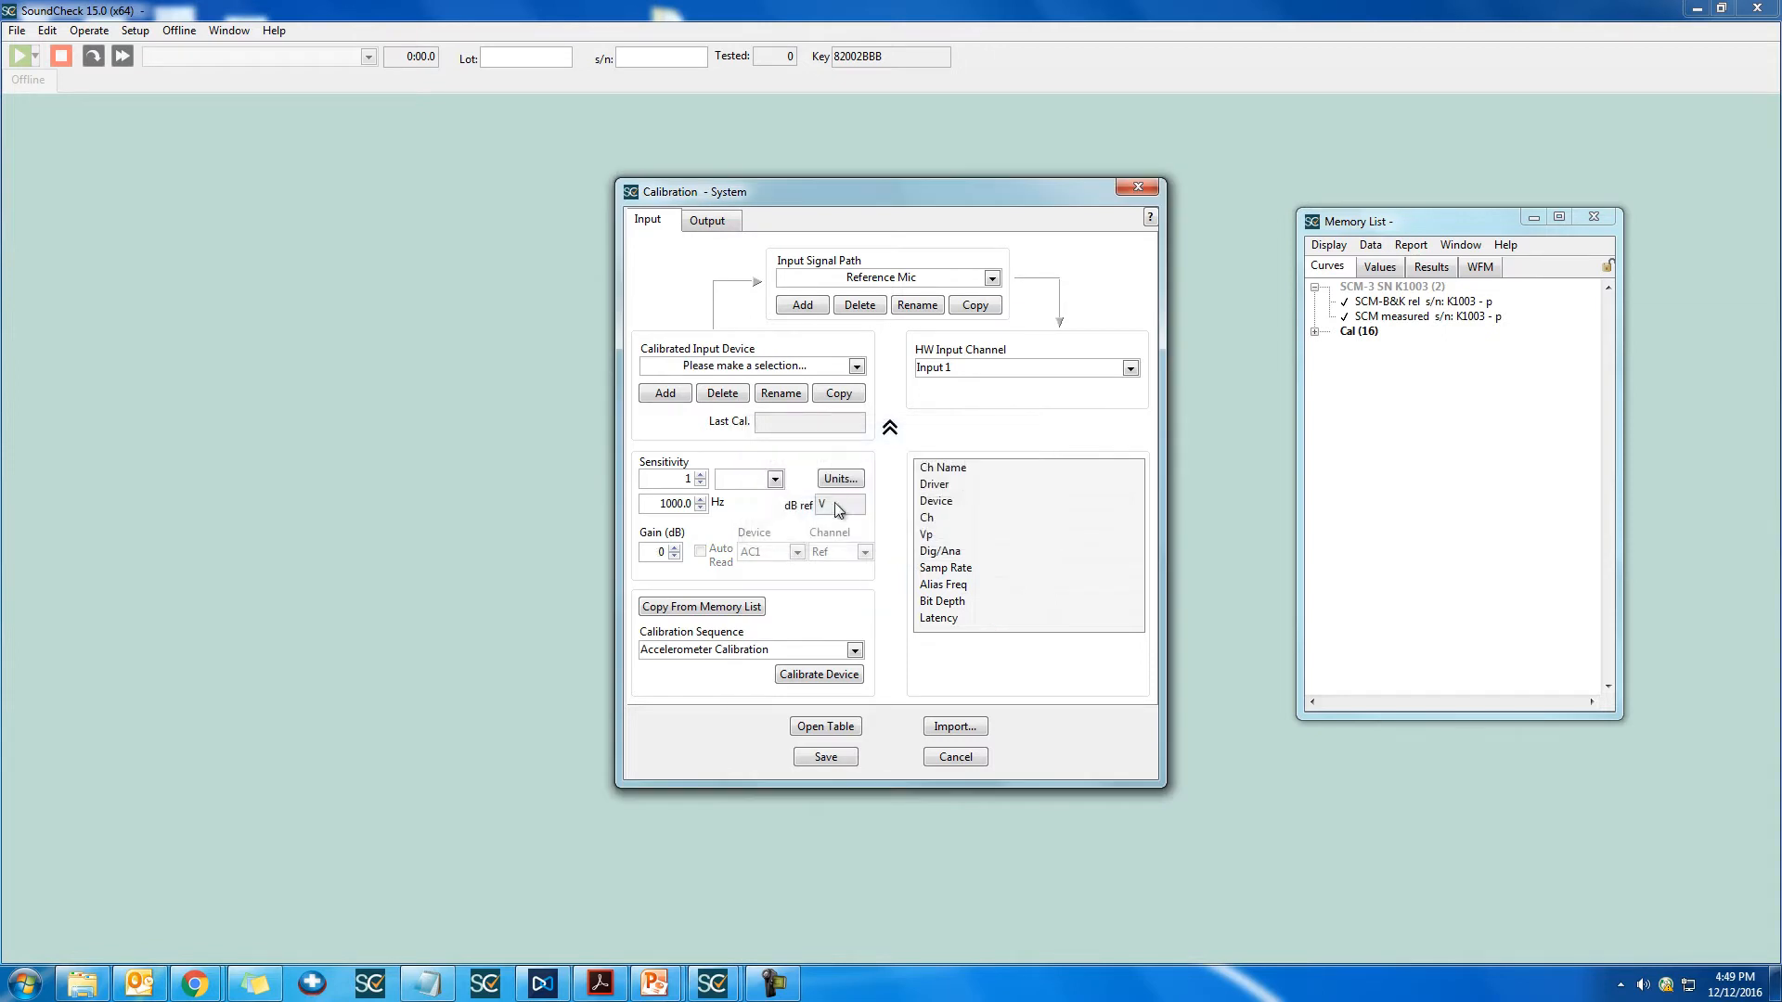
{"action": "left_click", "coordinate": [743, 370]}
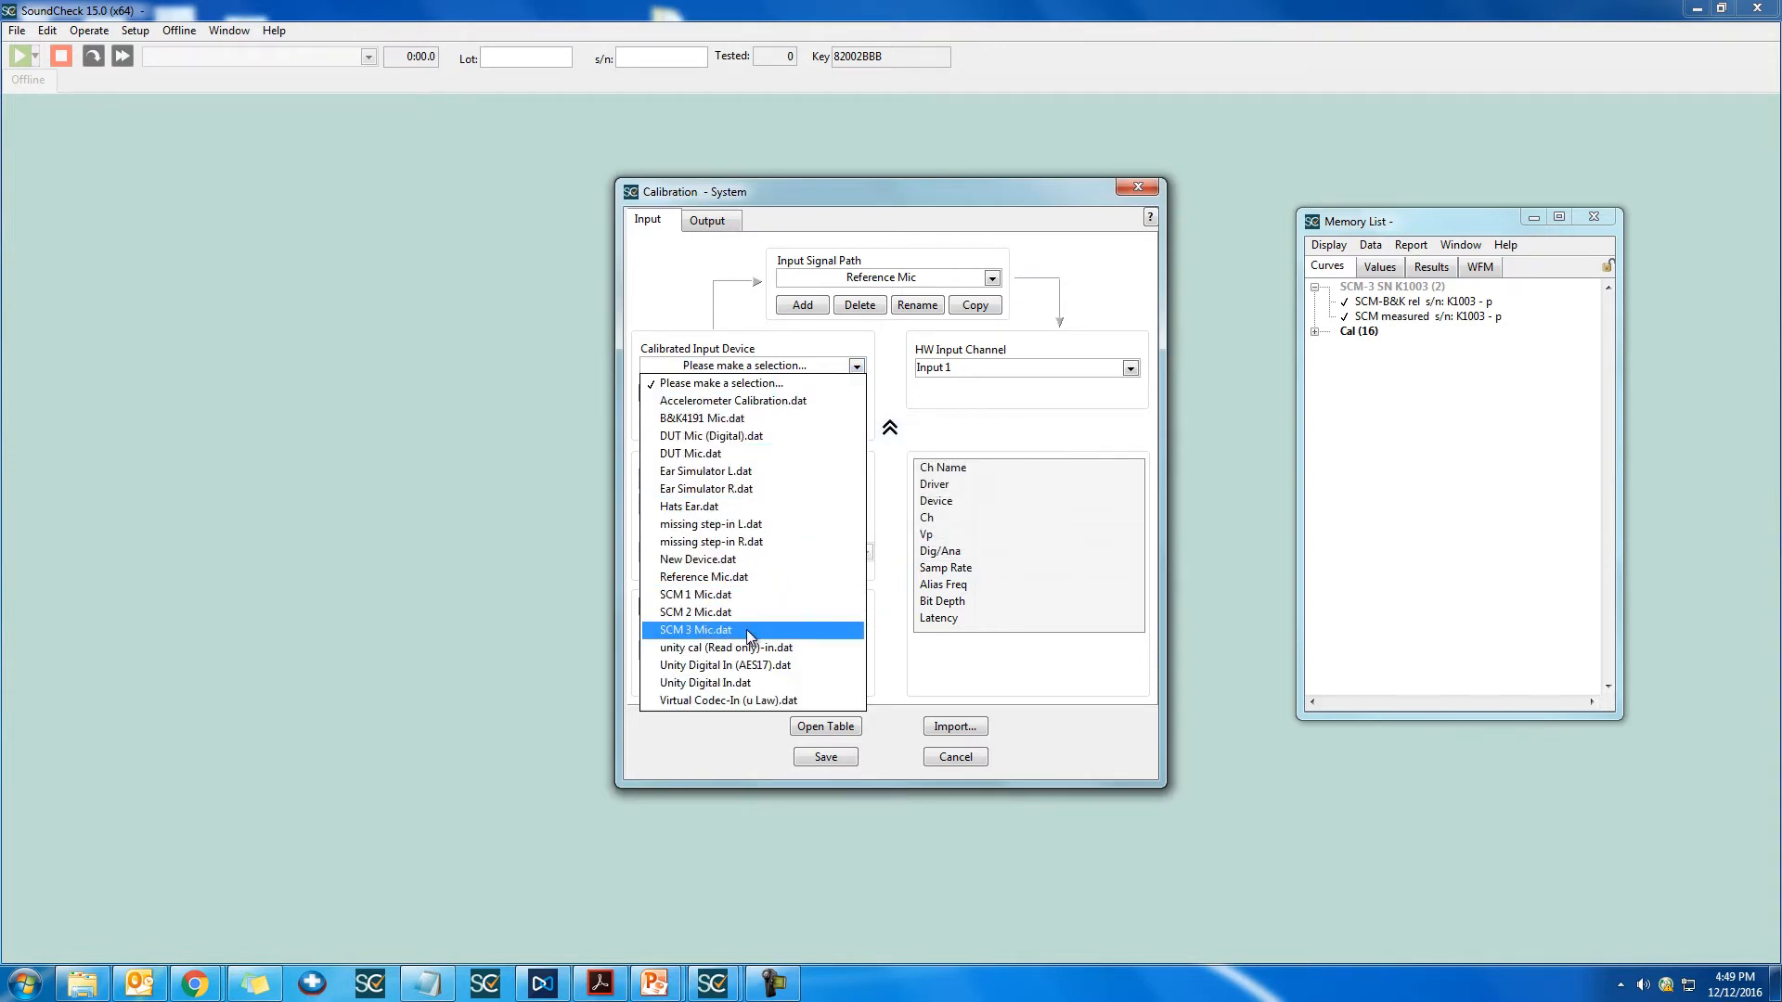
{"action": "left_click", "coordinate": [748, 630]}
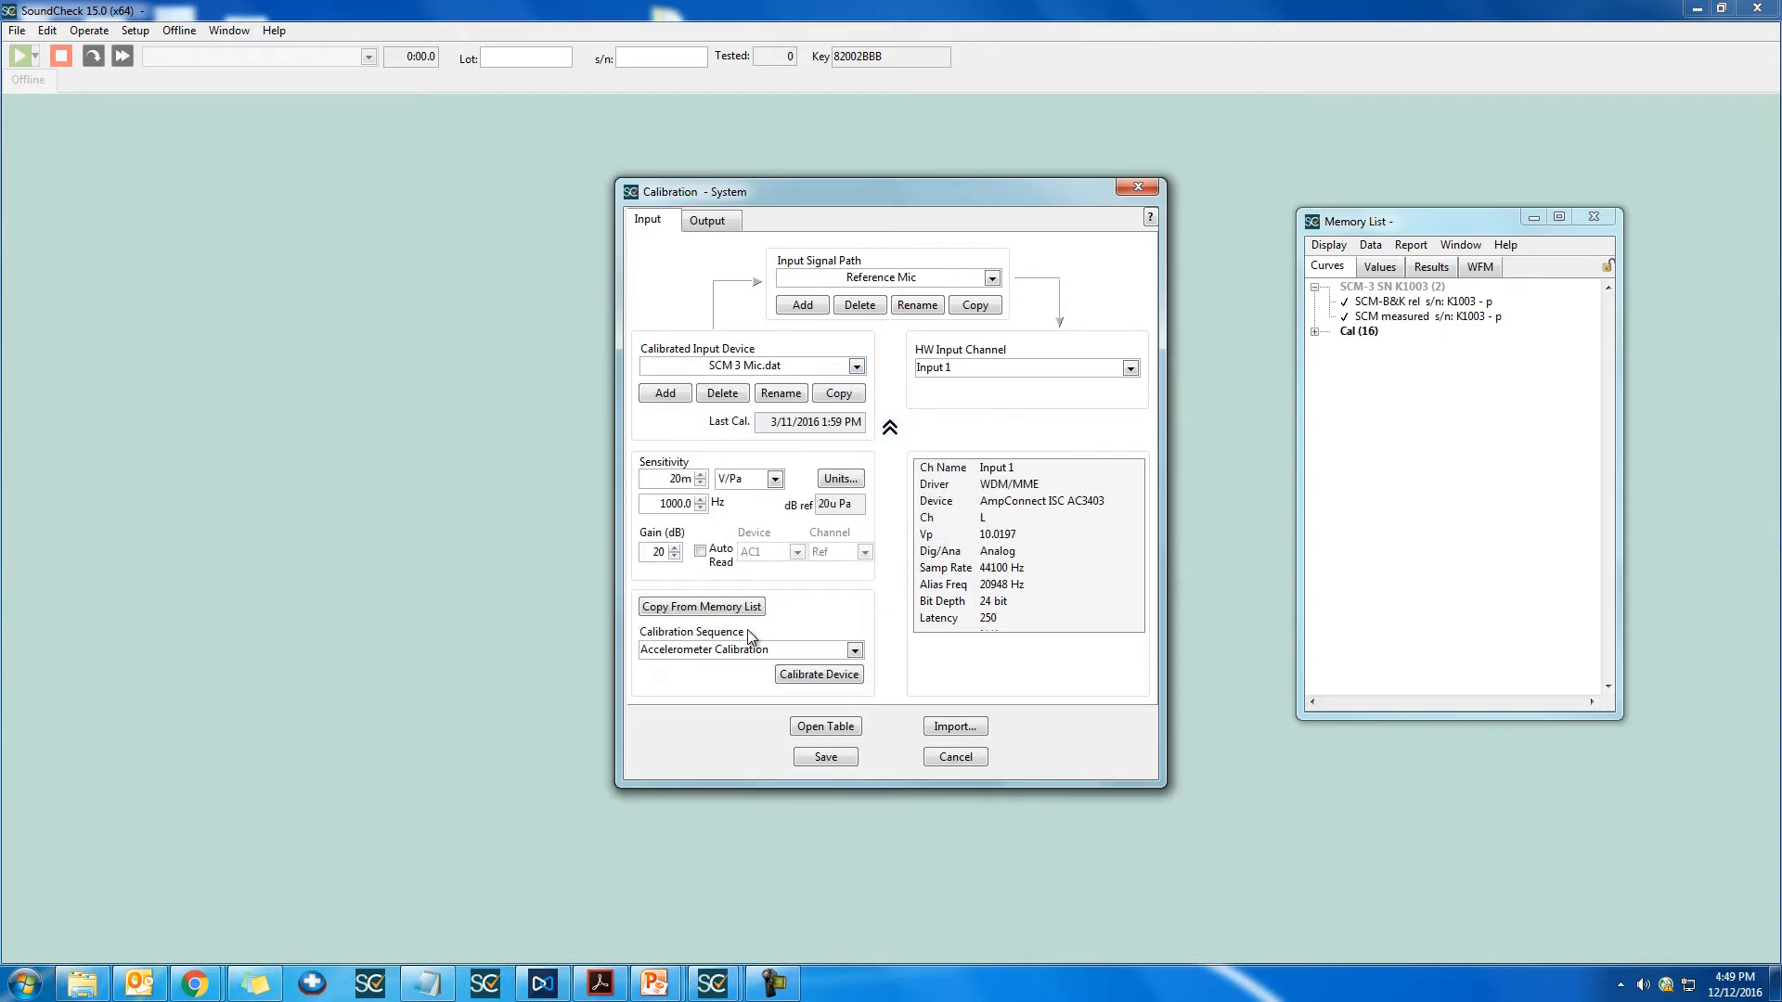
Step: Copy the SCM 3 Mic calibrated device under the name SCM 3 sn K1003
{"action": "left_click", "coordinate": [838, 394]}
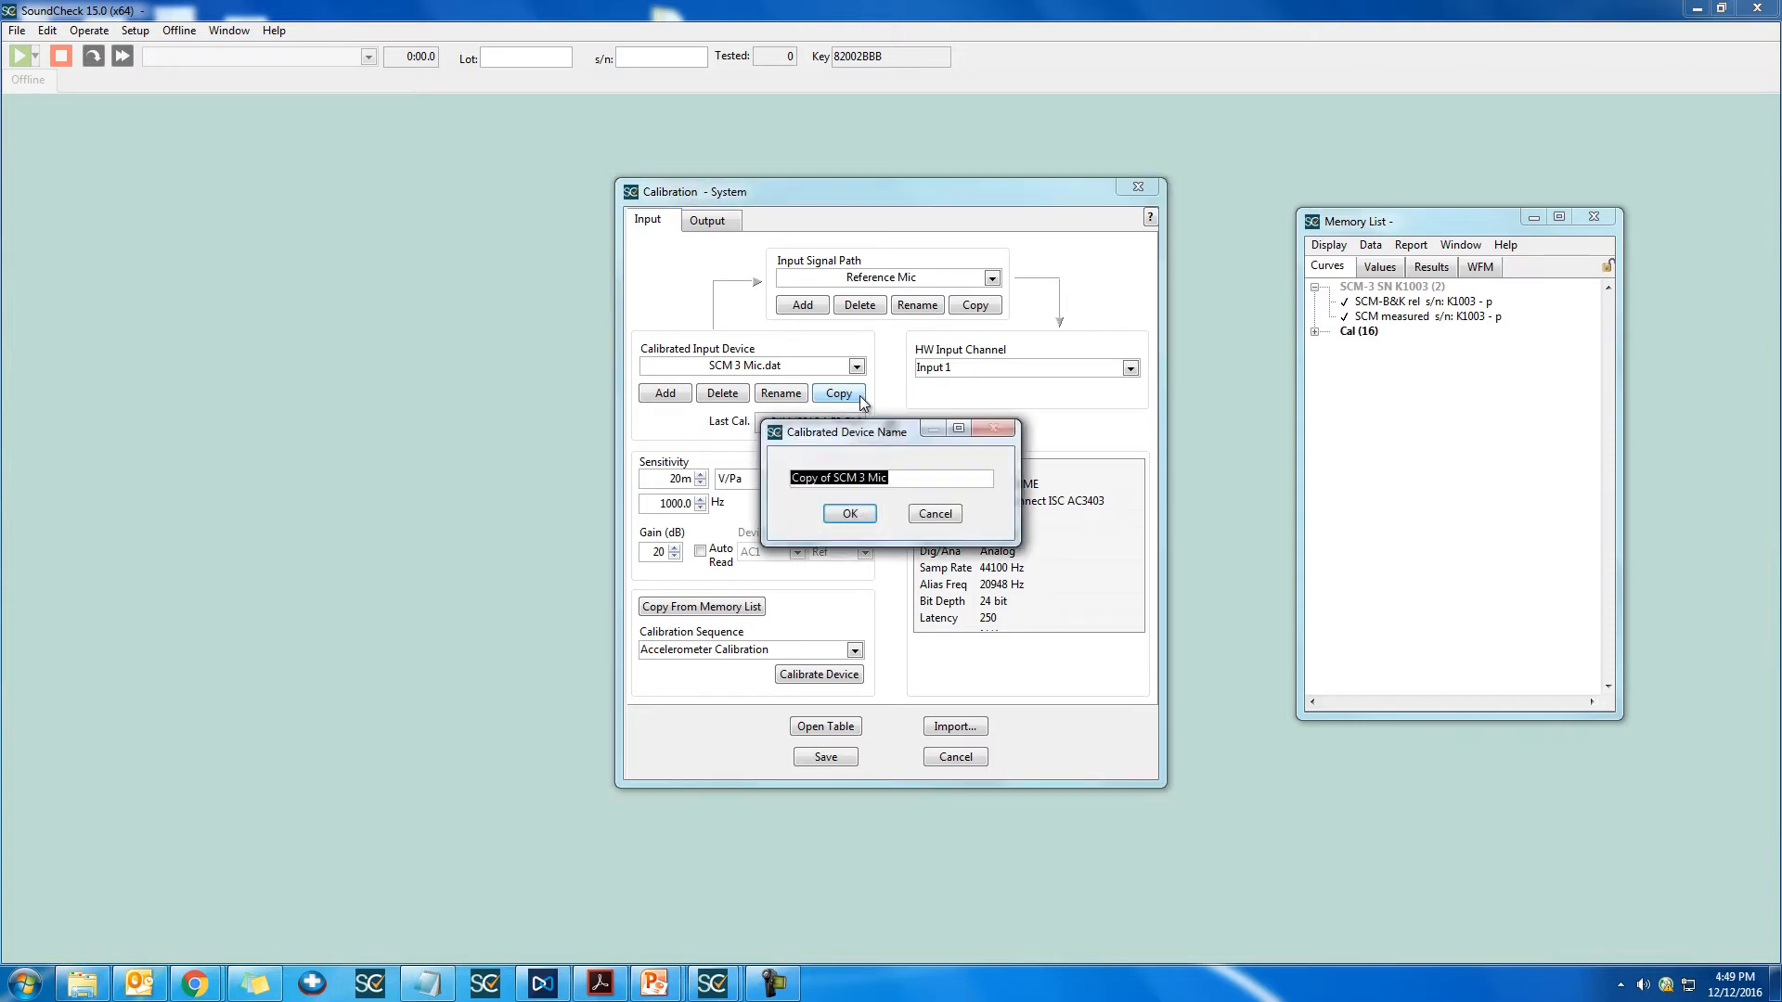
{"action": "type", "text": "SCM 3 sn K1003"}
{"action": "key", "text": "Return"}
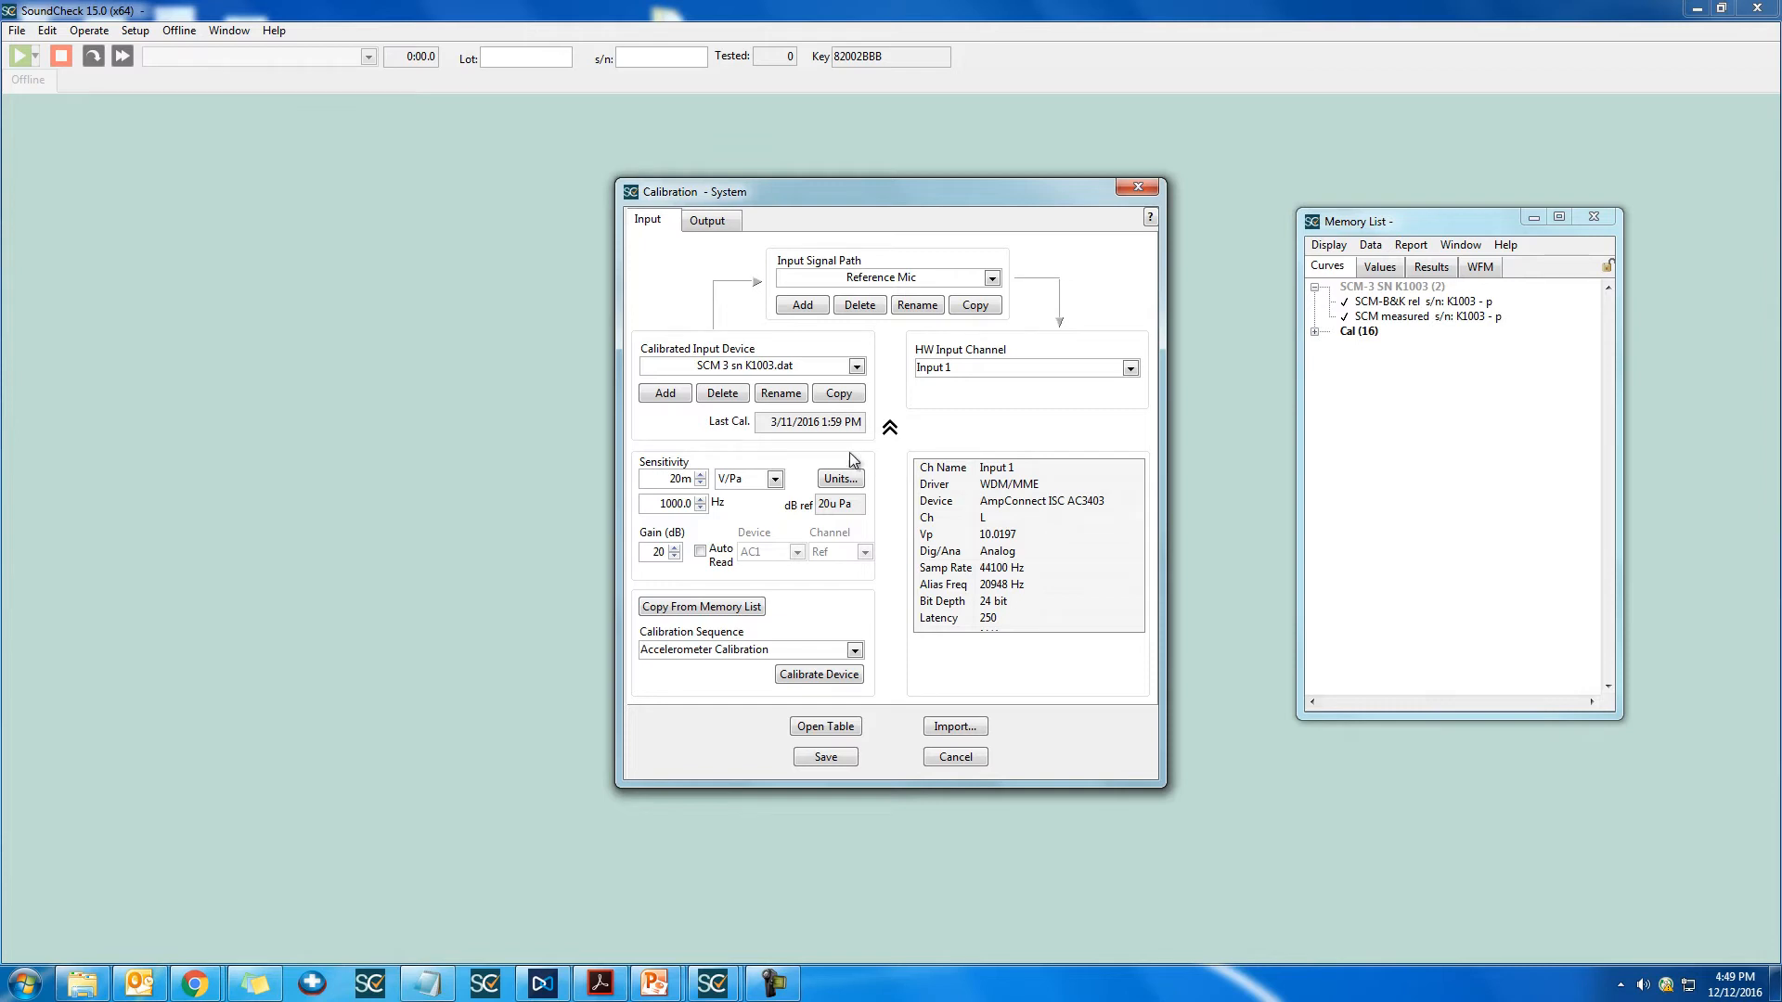
Step: Rename the copied calibrated device as SCM-3 sn K1003
{"action": "left_click", "coordinate": [789, 395]}
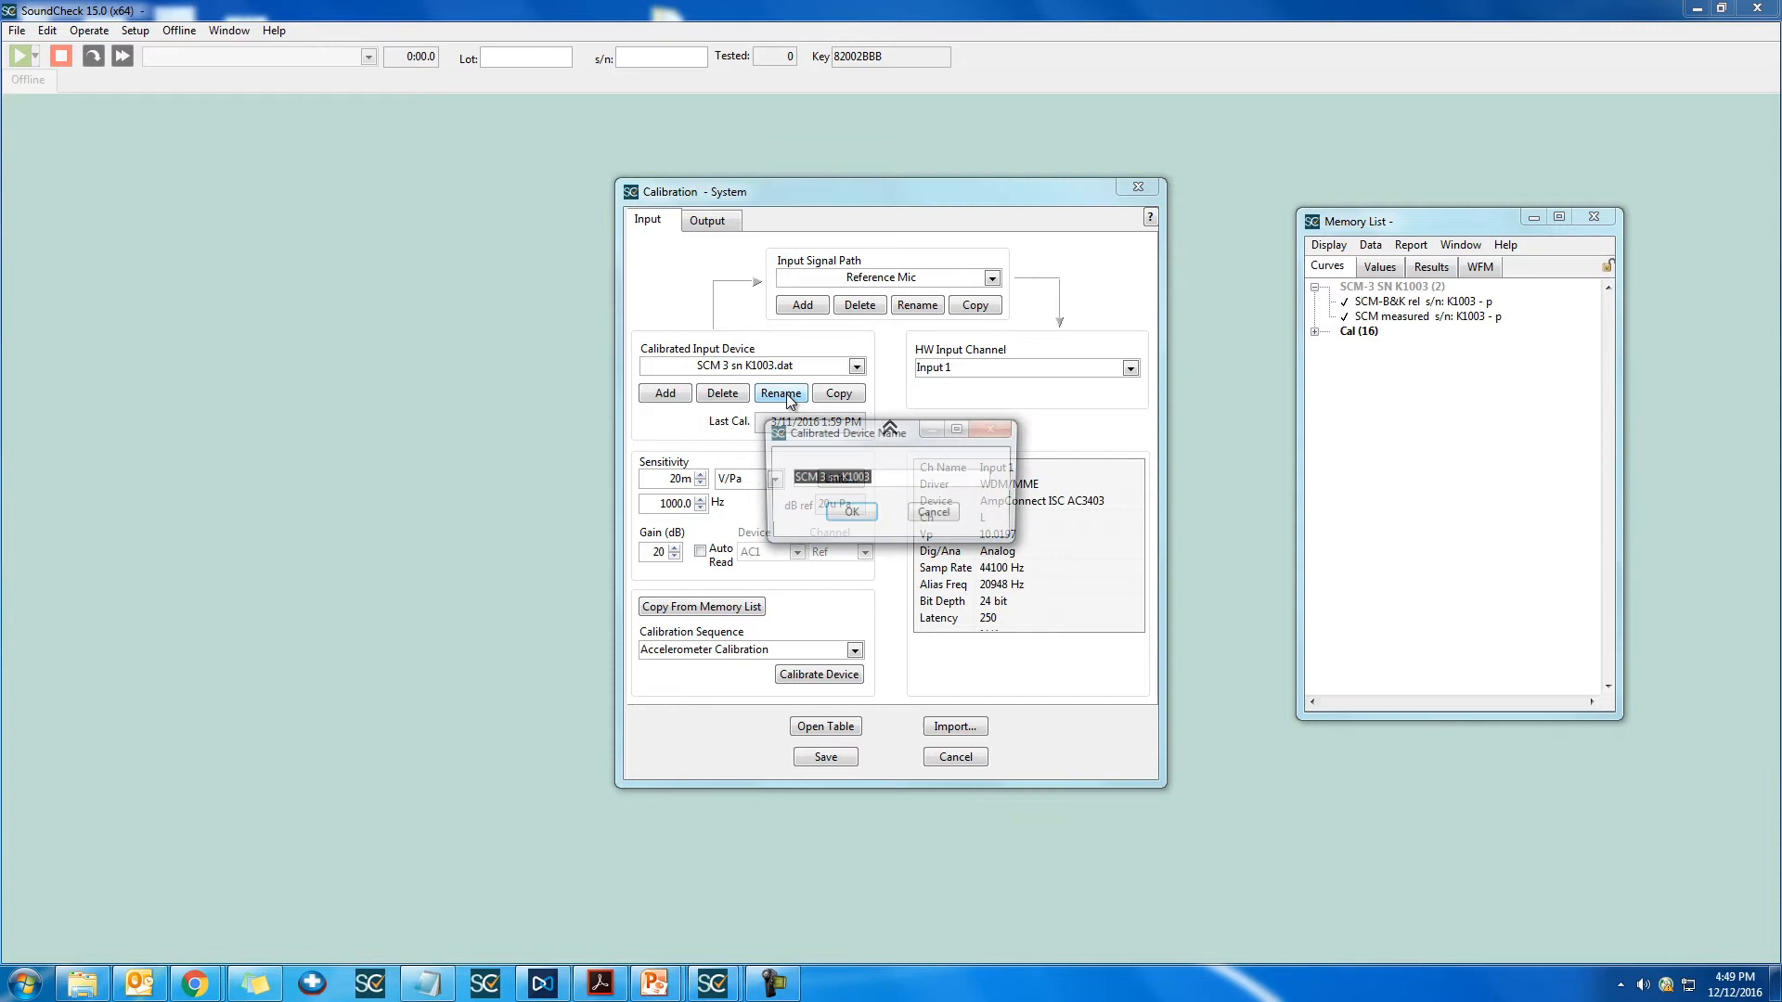
{"action": "left_click", "coordinate": [829, 477]}
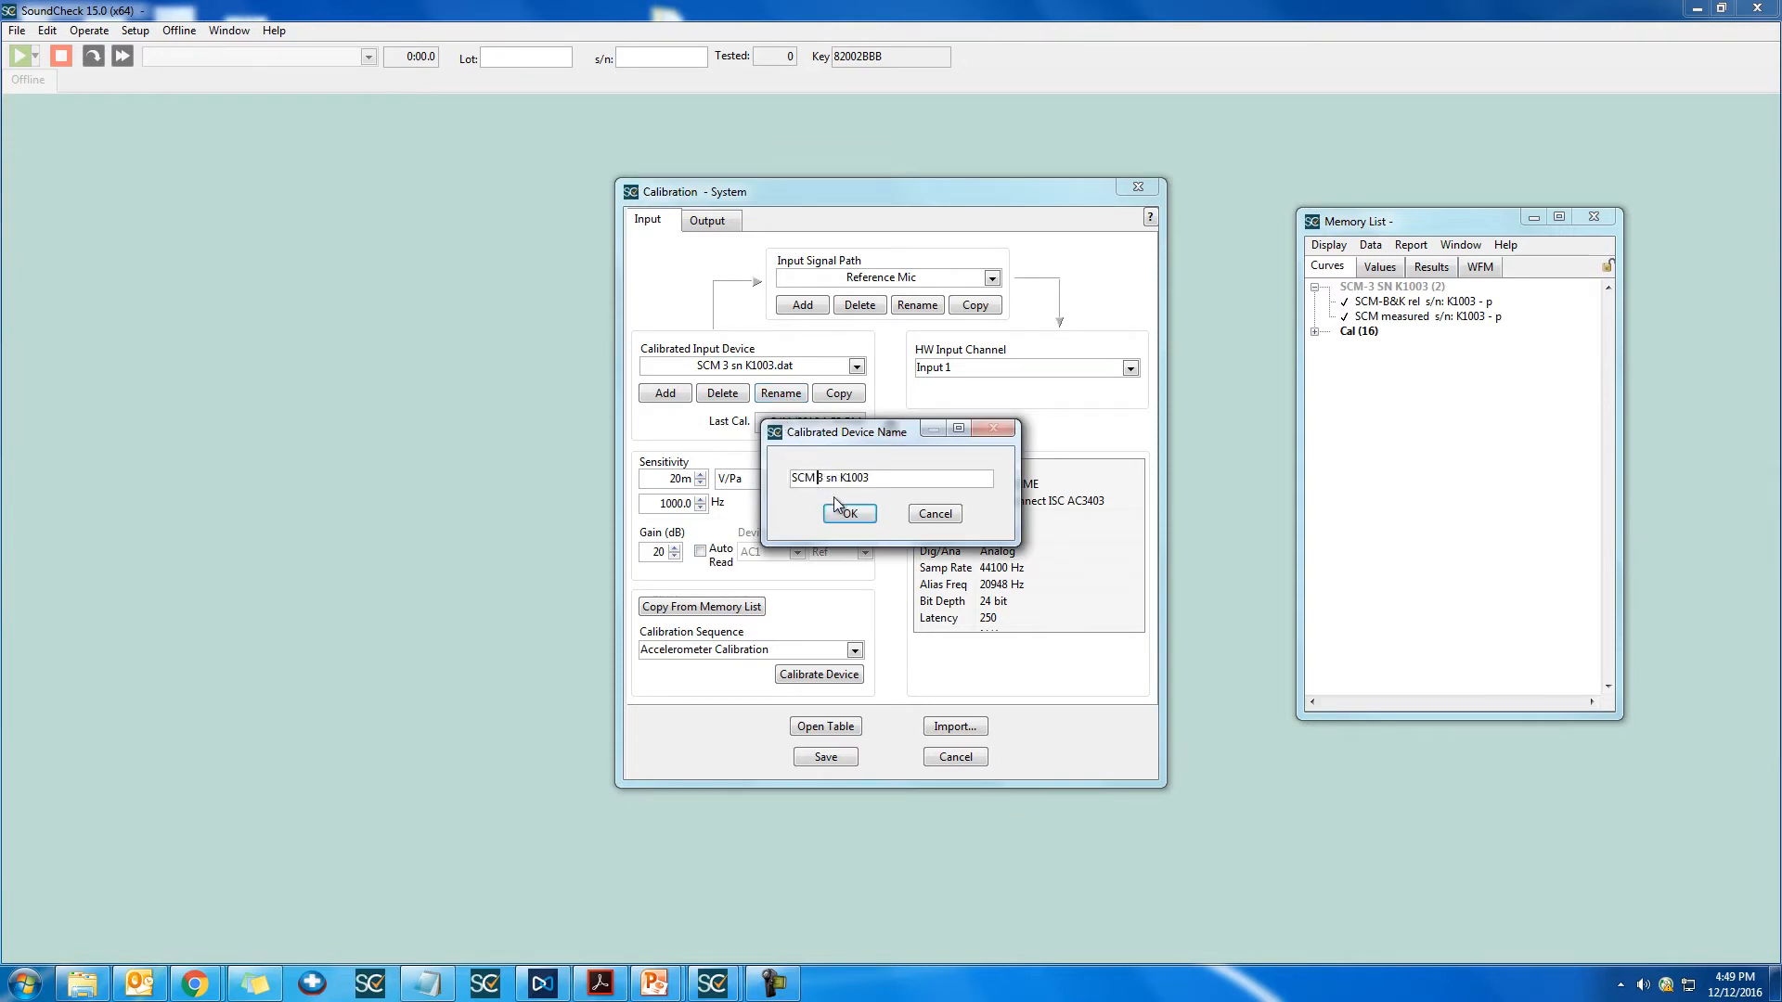
{"action": "key", "text": "BackSpace"}
{"action": "type", "text": "-"}
{"action": "left_click", "coordinate": [857, 518]}
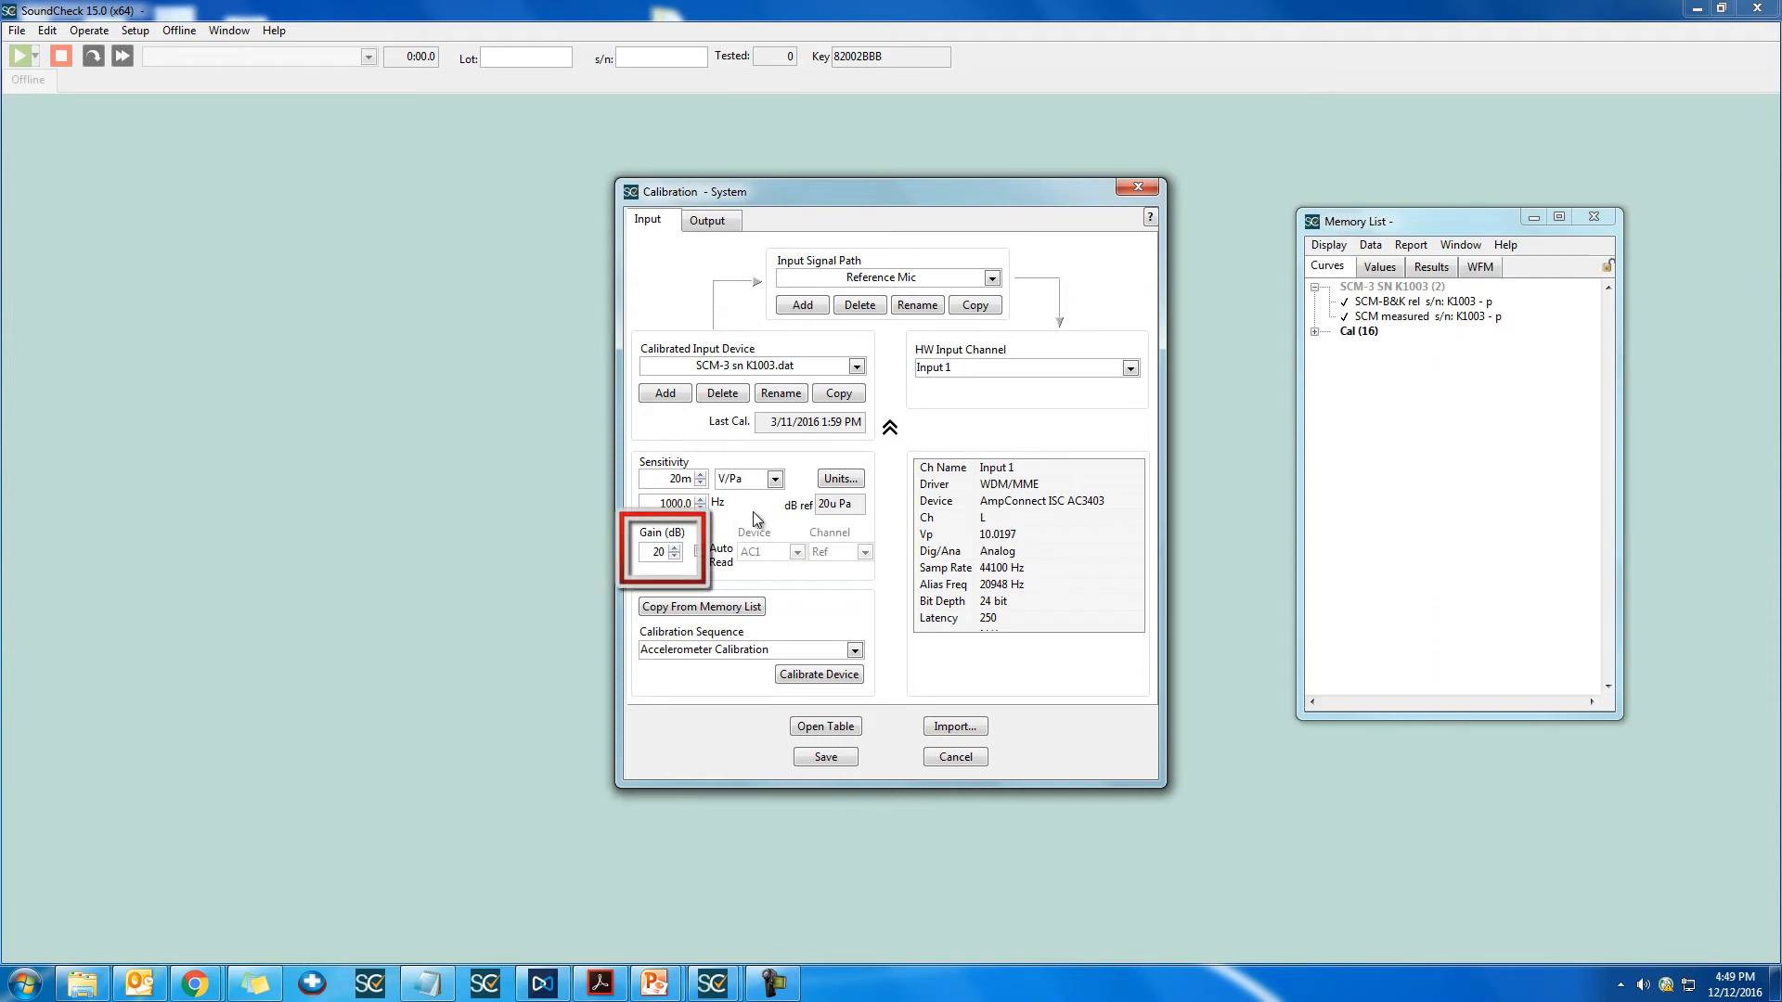
Step: Enable automatic gain reading for the microphone from device AC1 on the Ref channel
{"action": "left_click", "coordinate": [701, 552]}
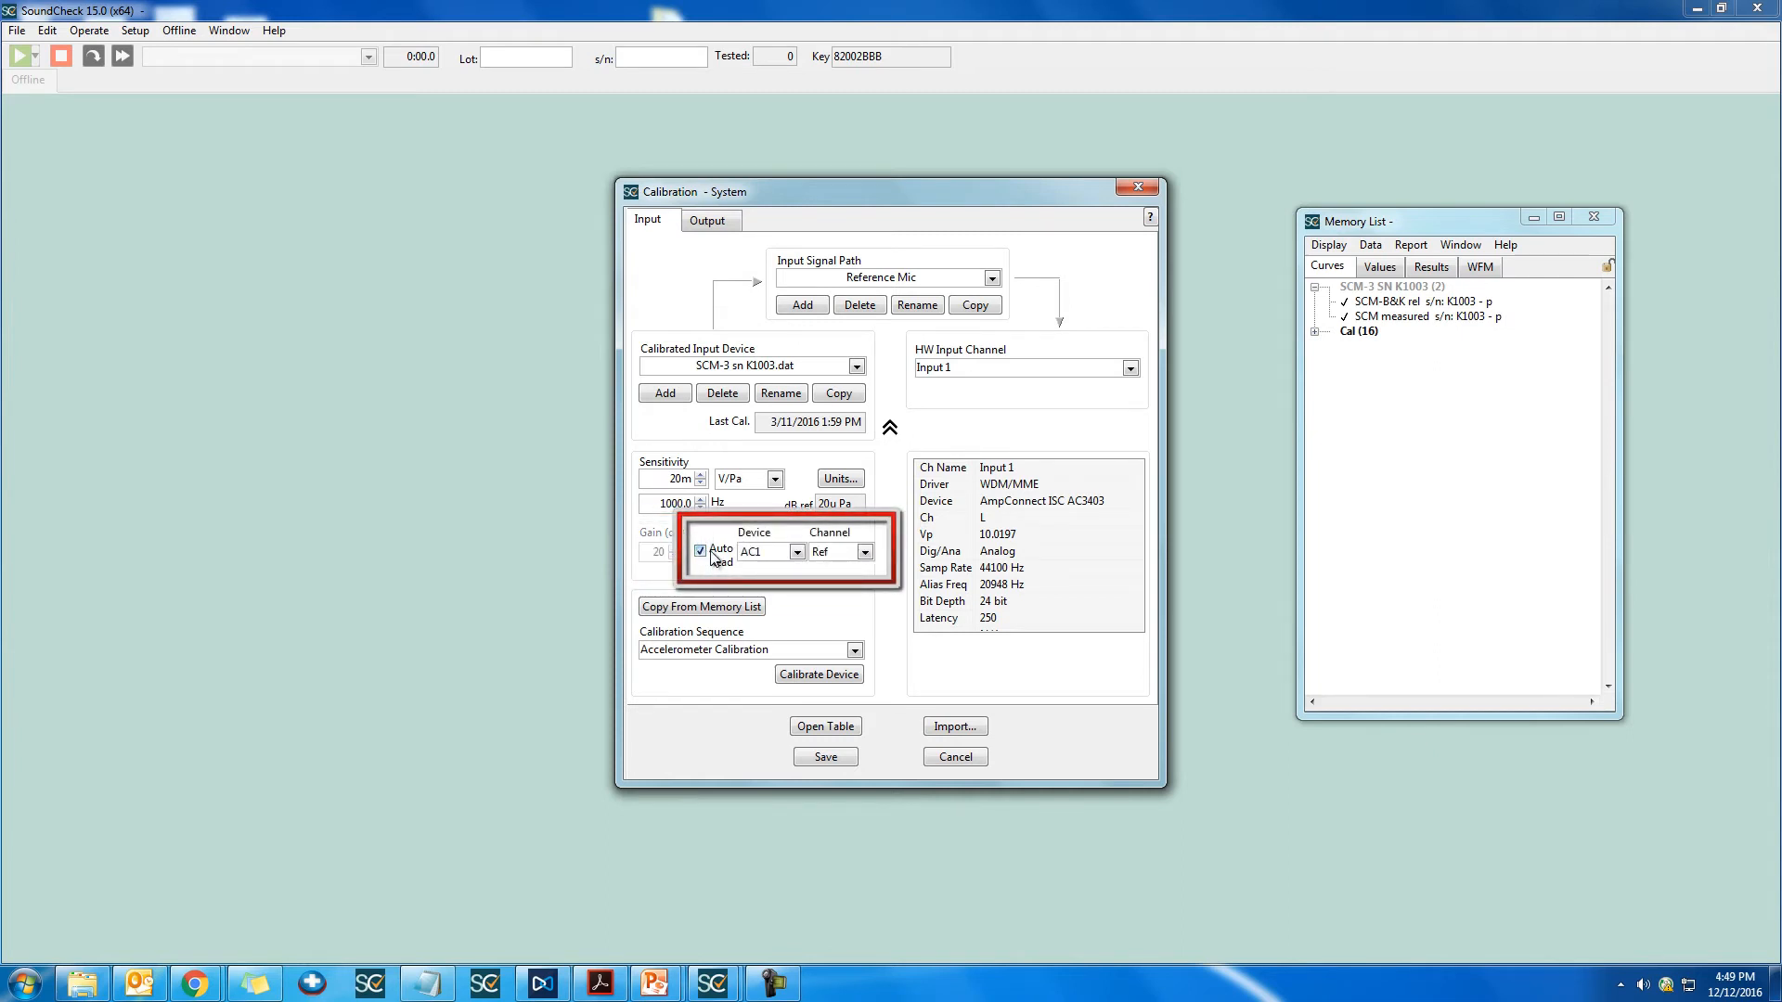
{"action": "left_click", "coordinate": [797, 553]}
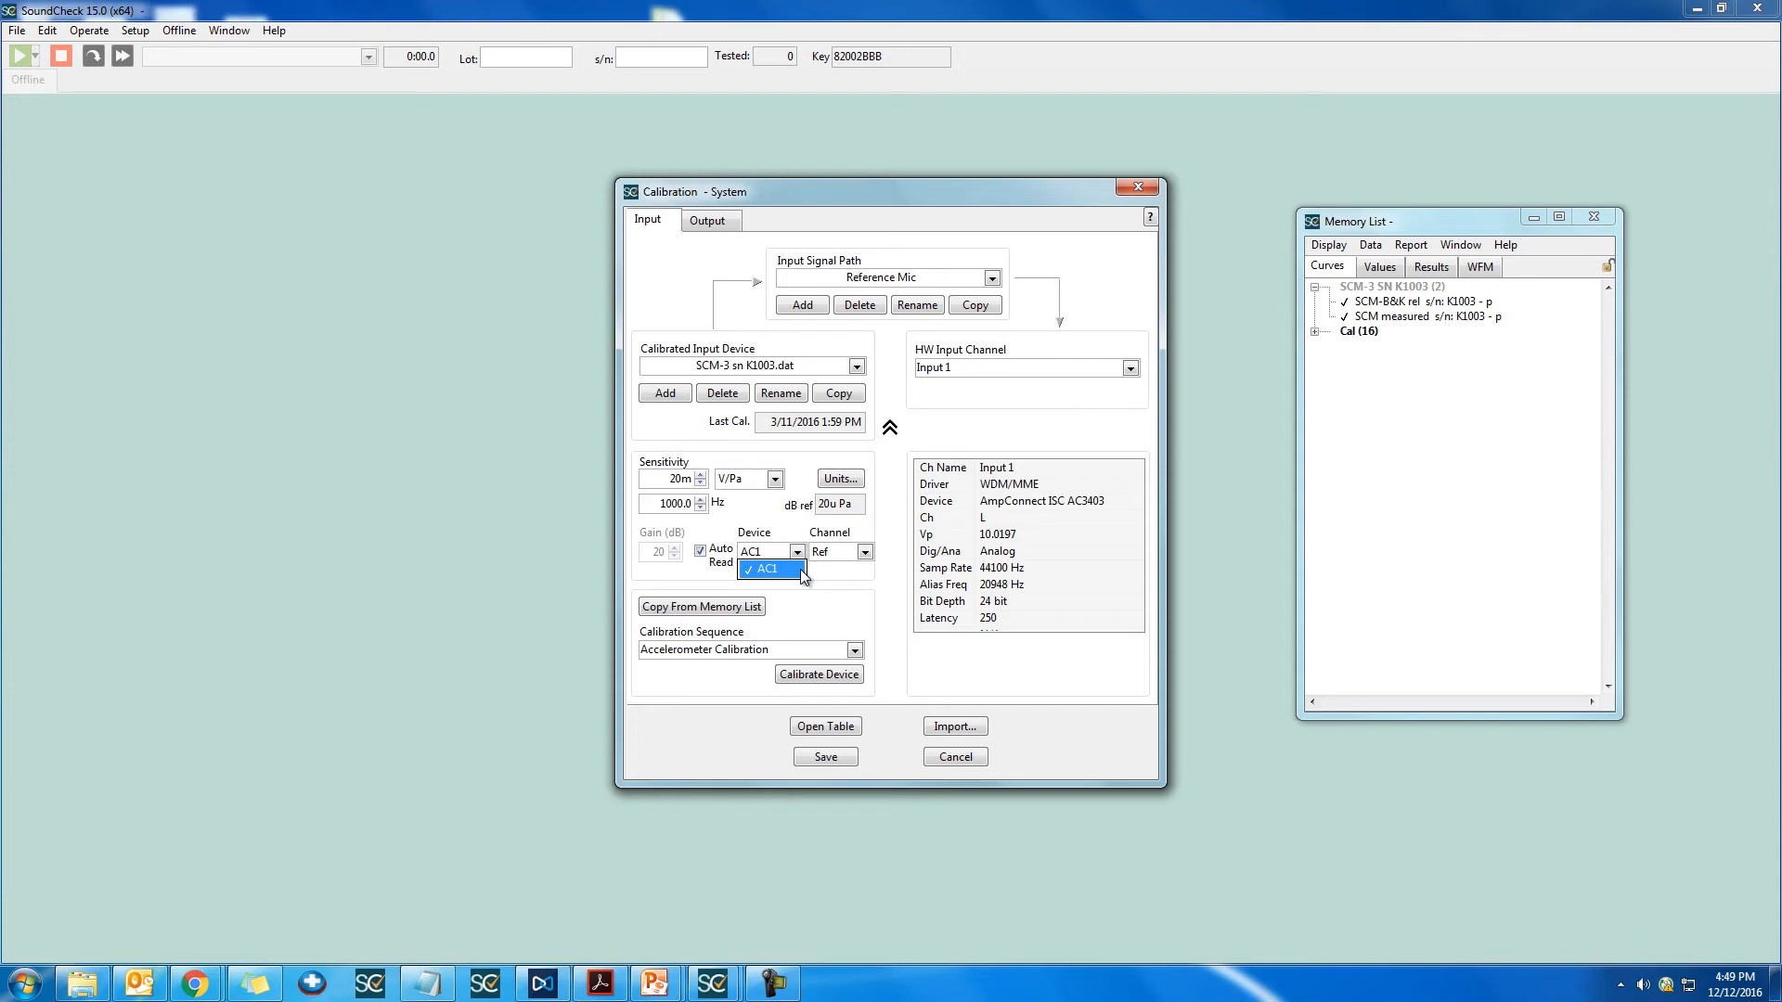
{"action": "left_click", "coordinate": [800, 570]}
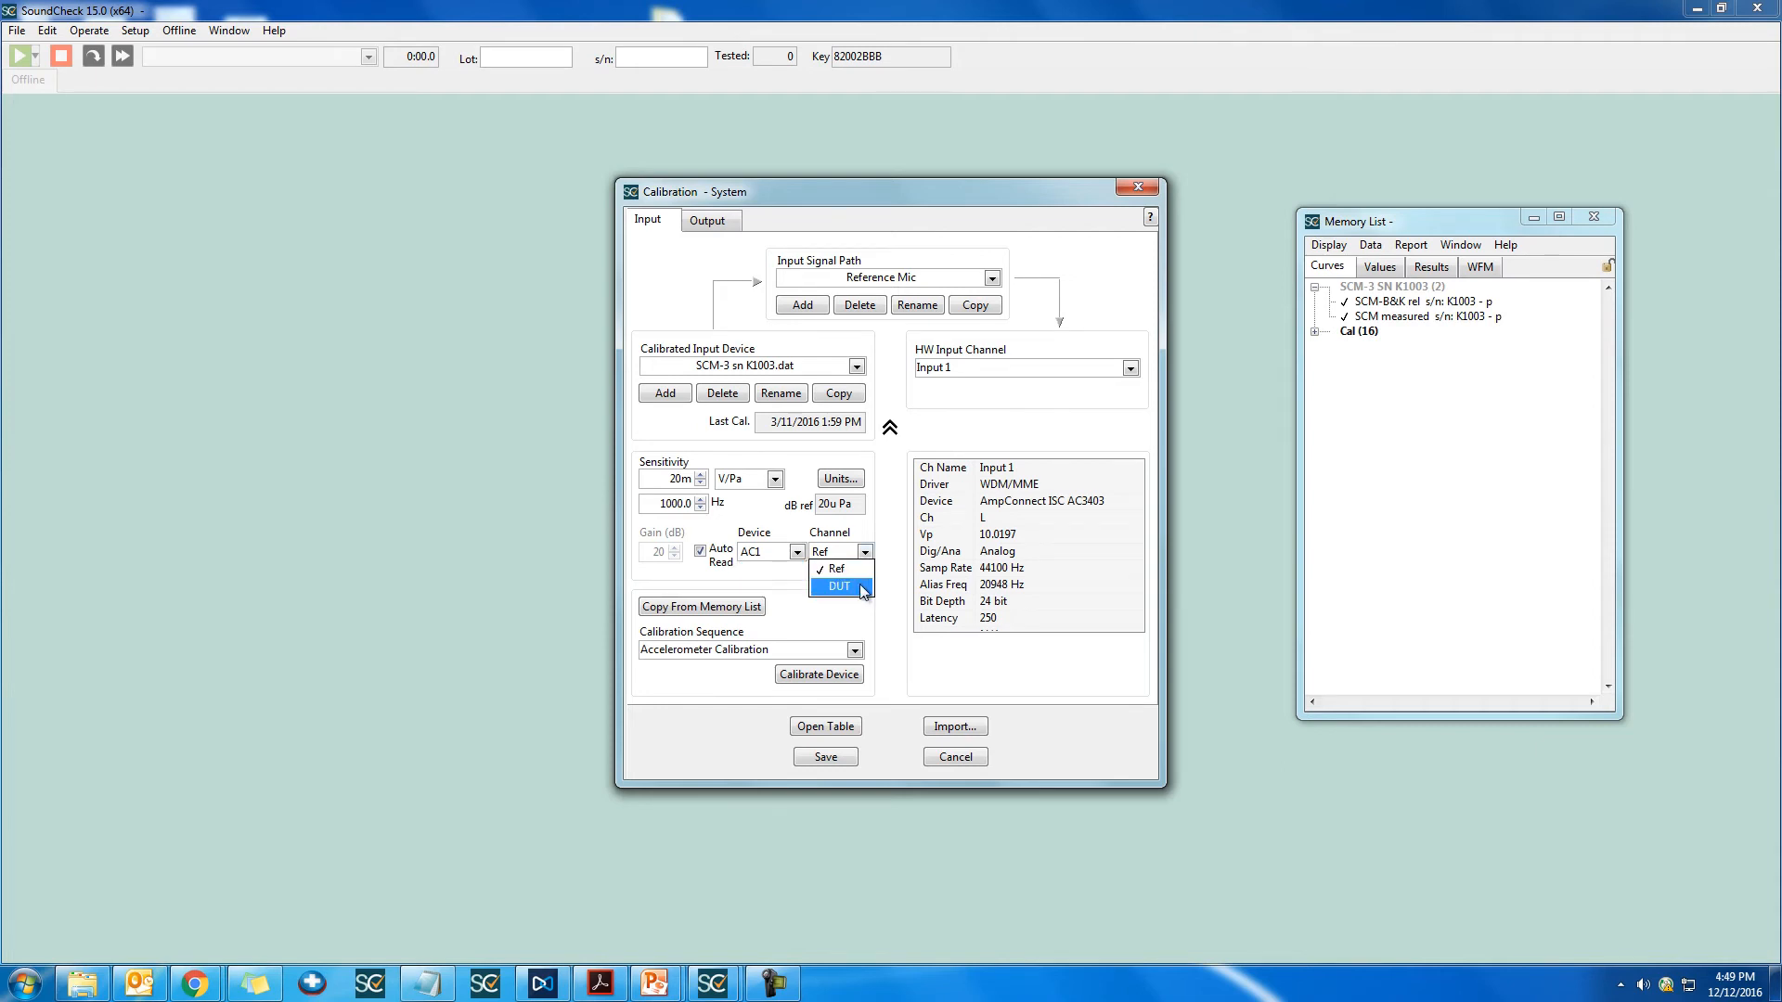
{"action": "left_click", "coordinate": [861, 587]}
{"action": "left_click", "coordinate": [864, 552]}
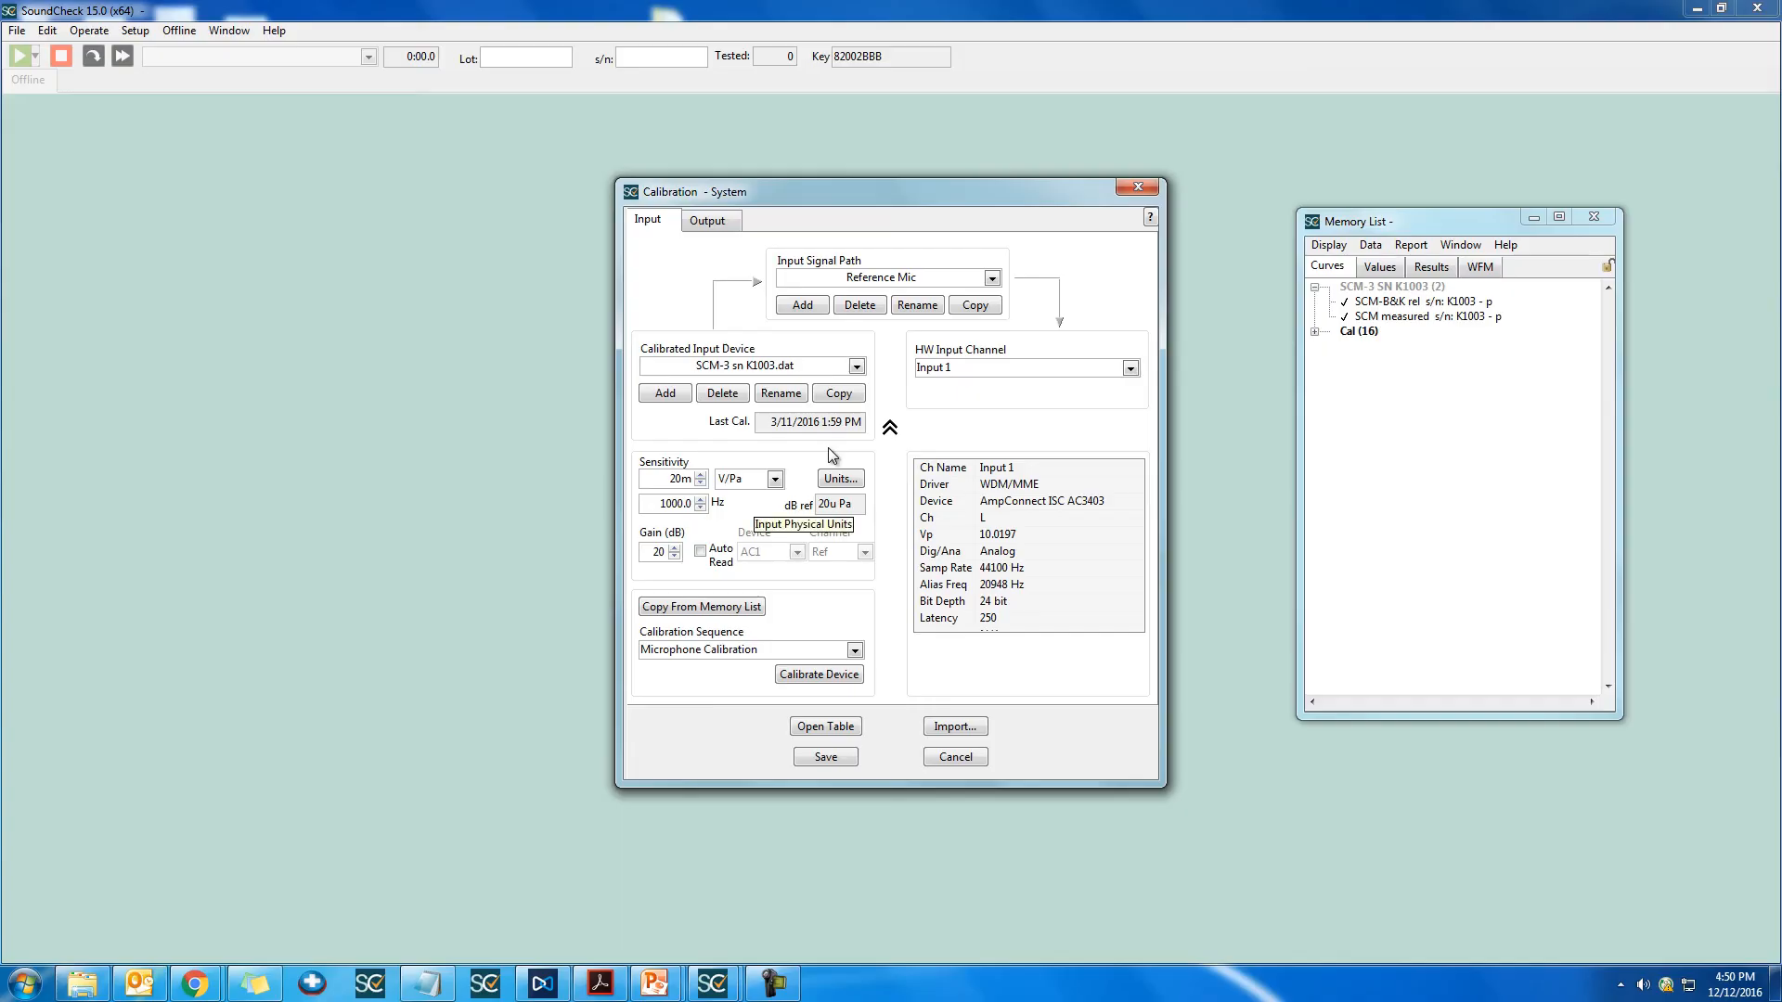
Step: Set the microphone's sensitivity to 19.4m V/Pa
{"action": "double_click", "coordinate": [678, 479]}
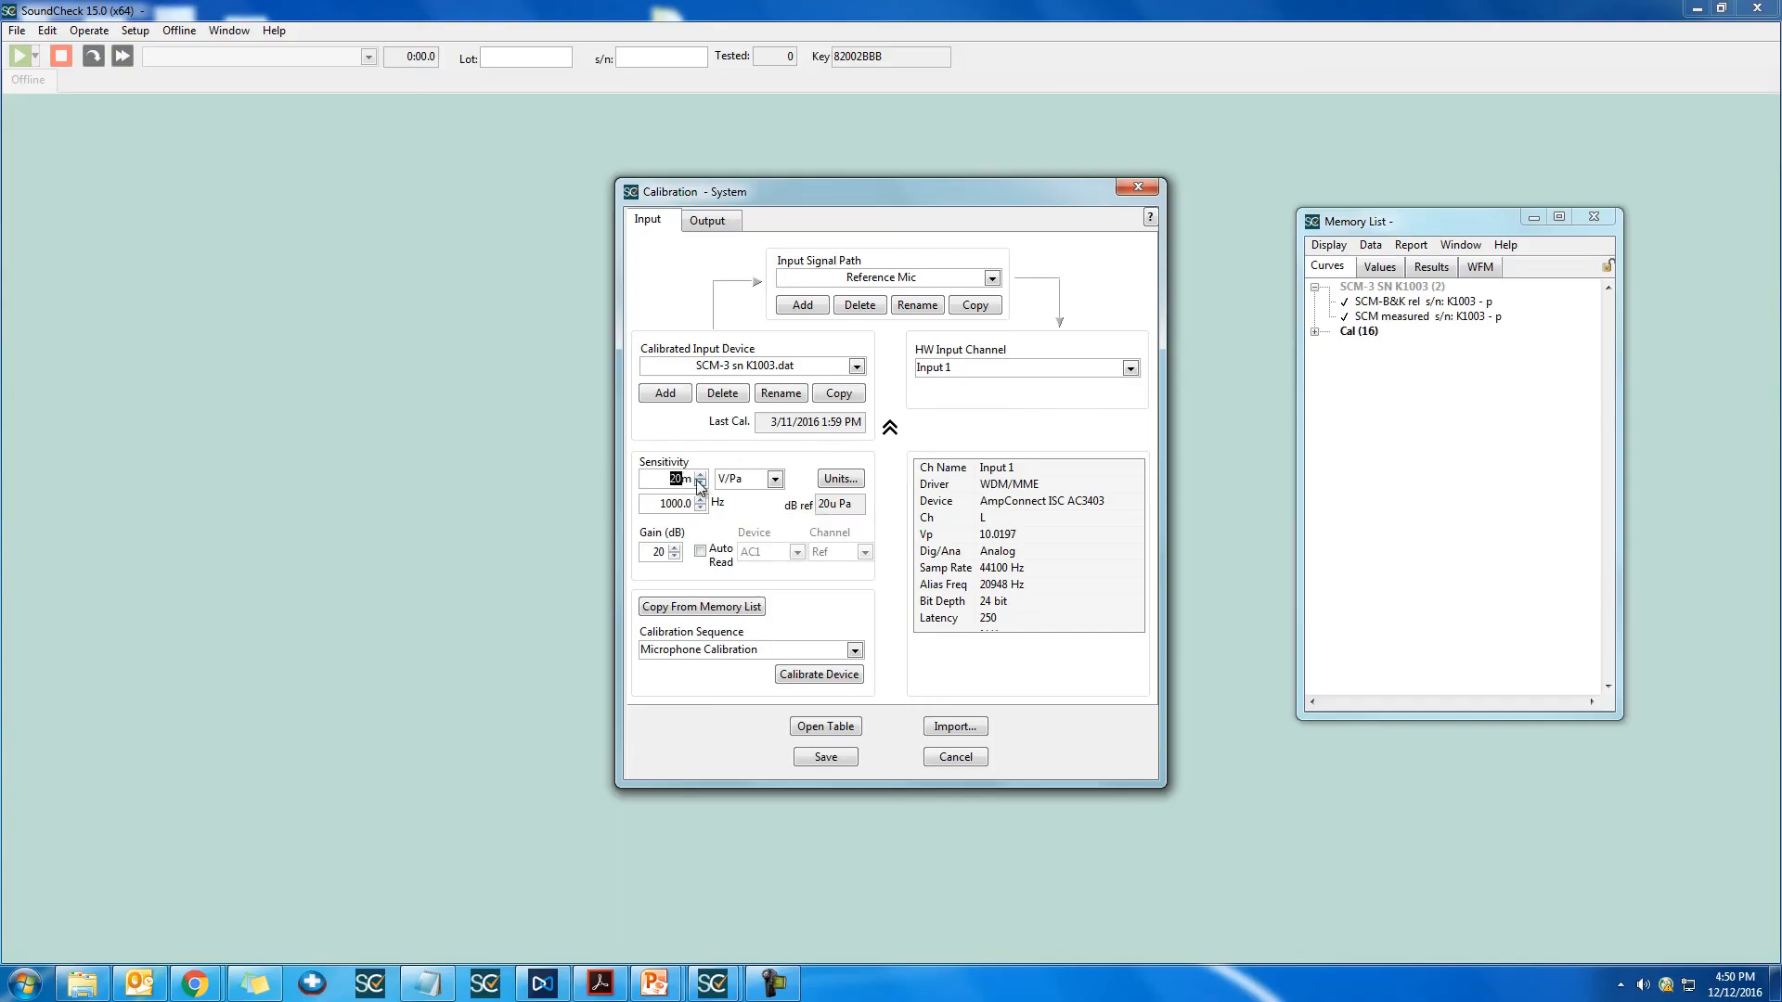
{"action": "type", "text": "19.4m"}
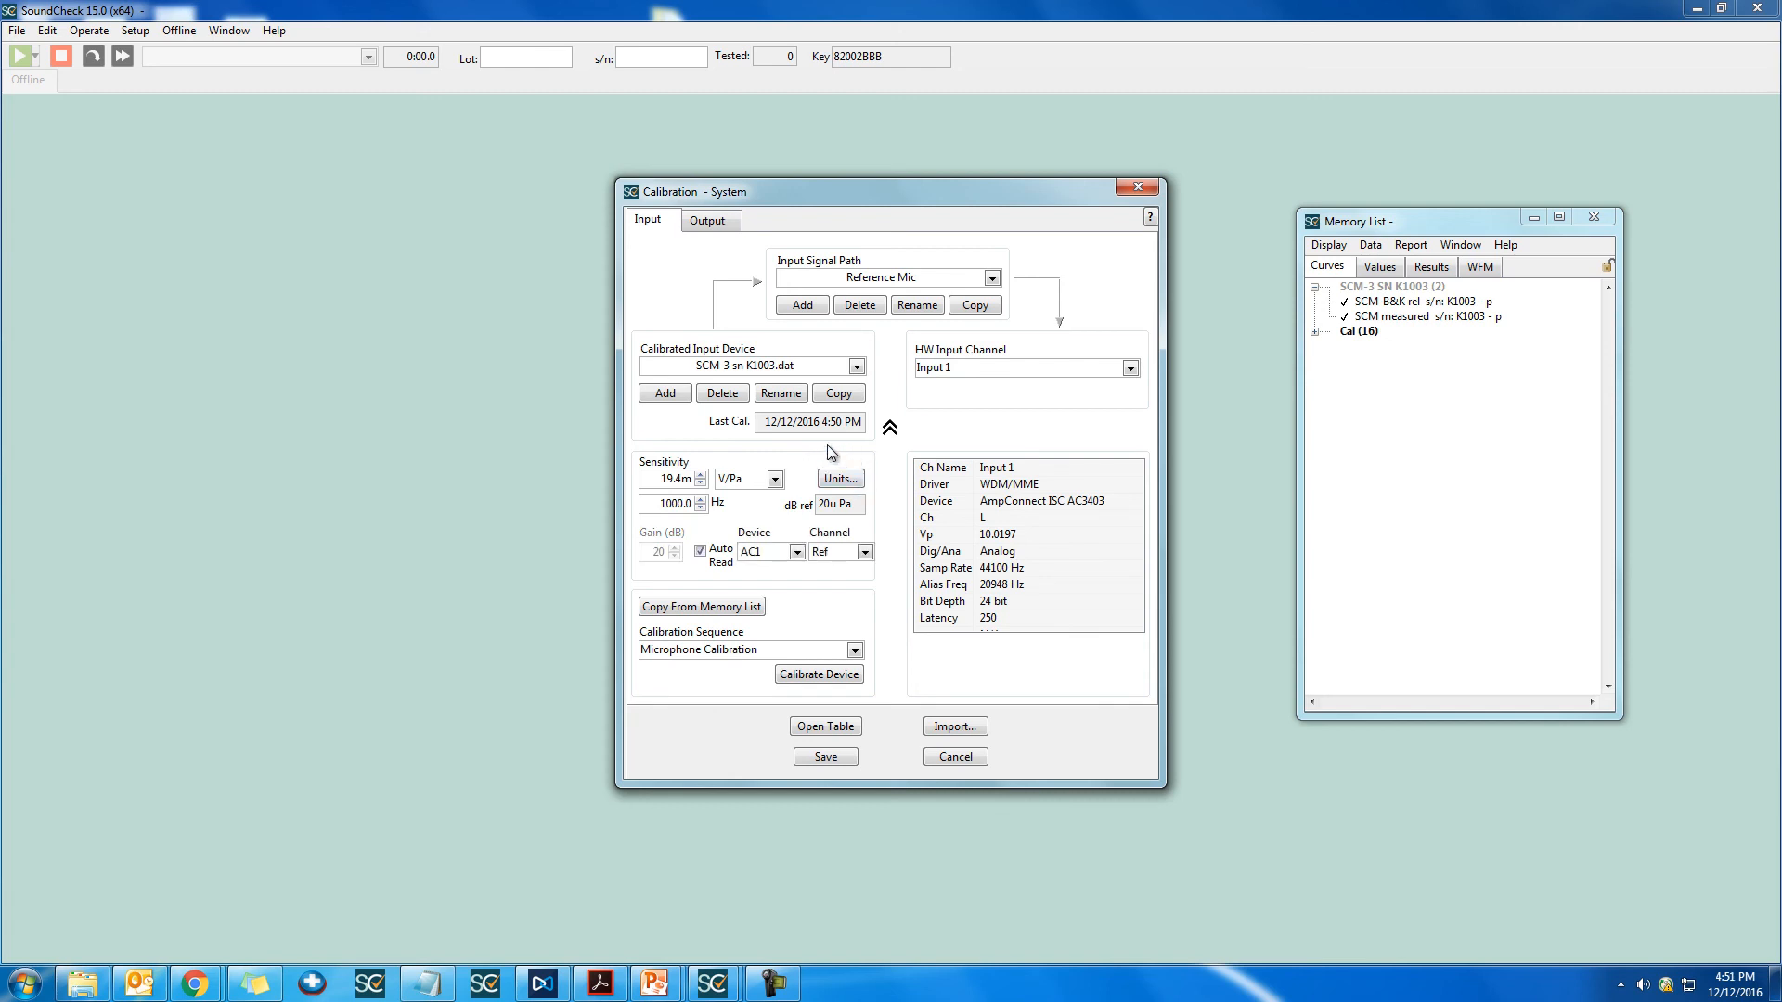
Step: Choose the dBSPL scale in the units setup of the calibrated device
{"action": "left_click", "coordinate": [863, 476]}
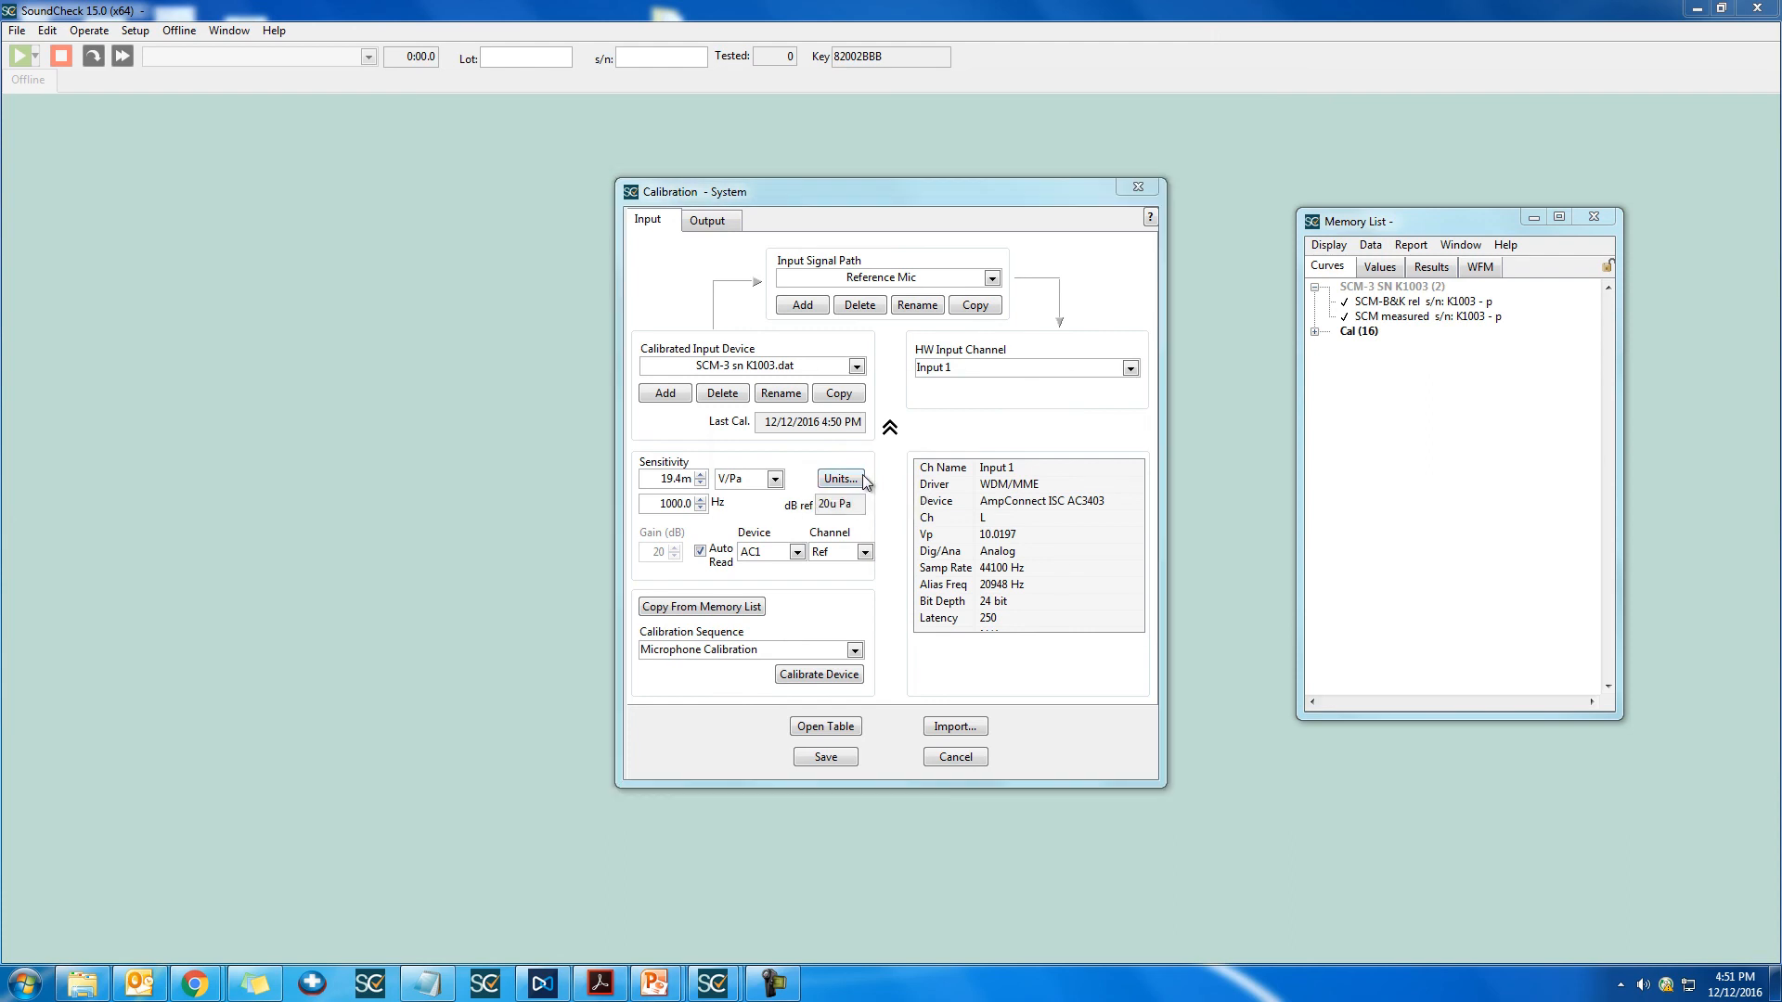
{"action": "left_click", "coordinate": [895, 478]}
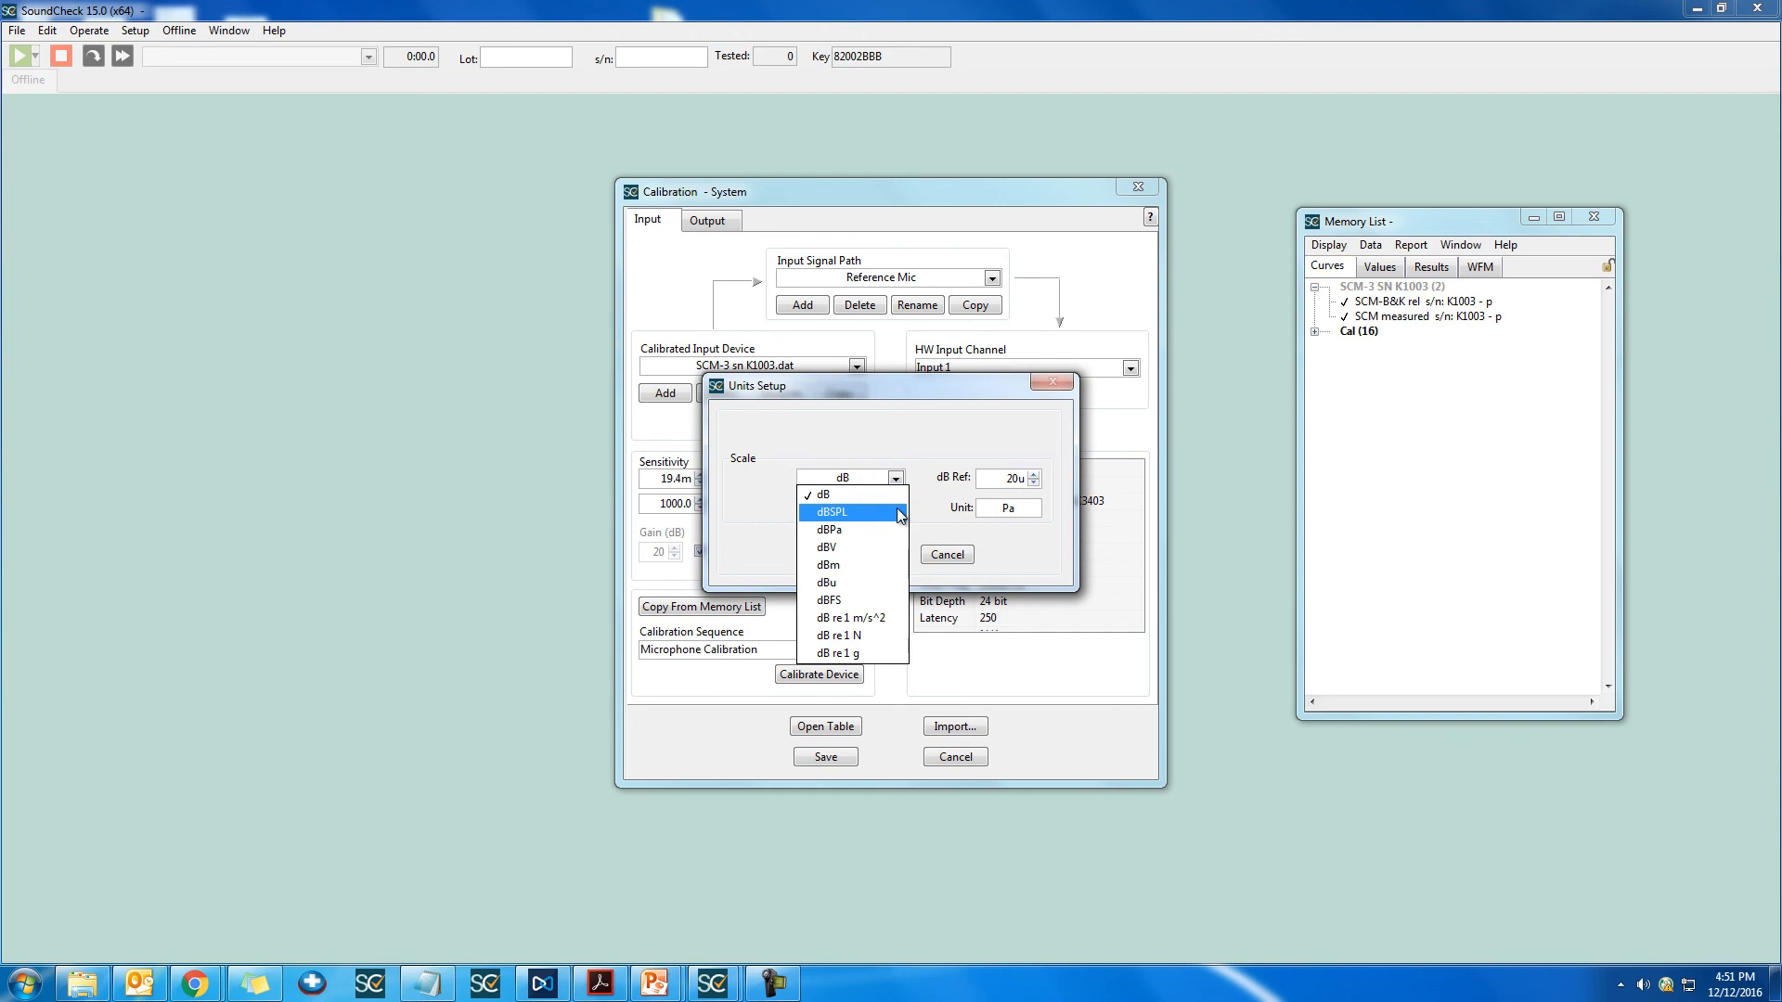
{"action": "left_click", "coordinate": [898, 512]}
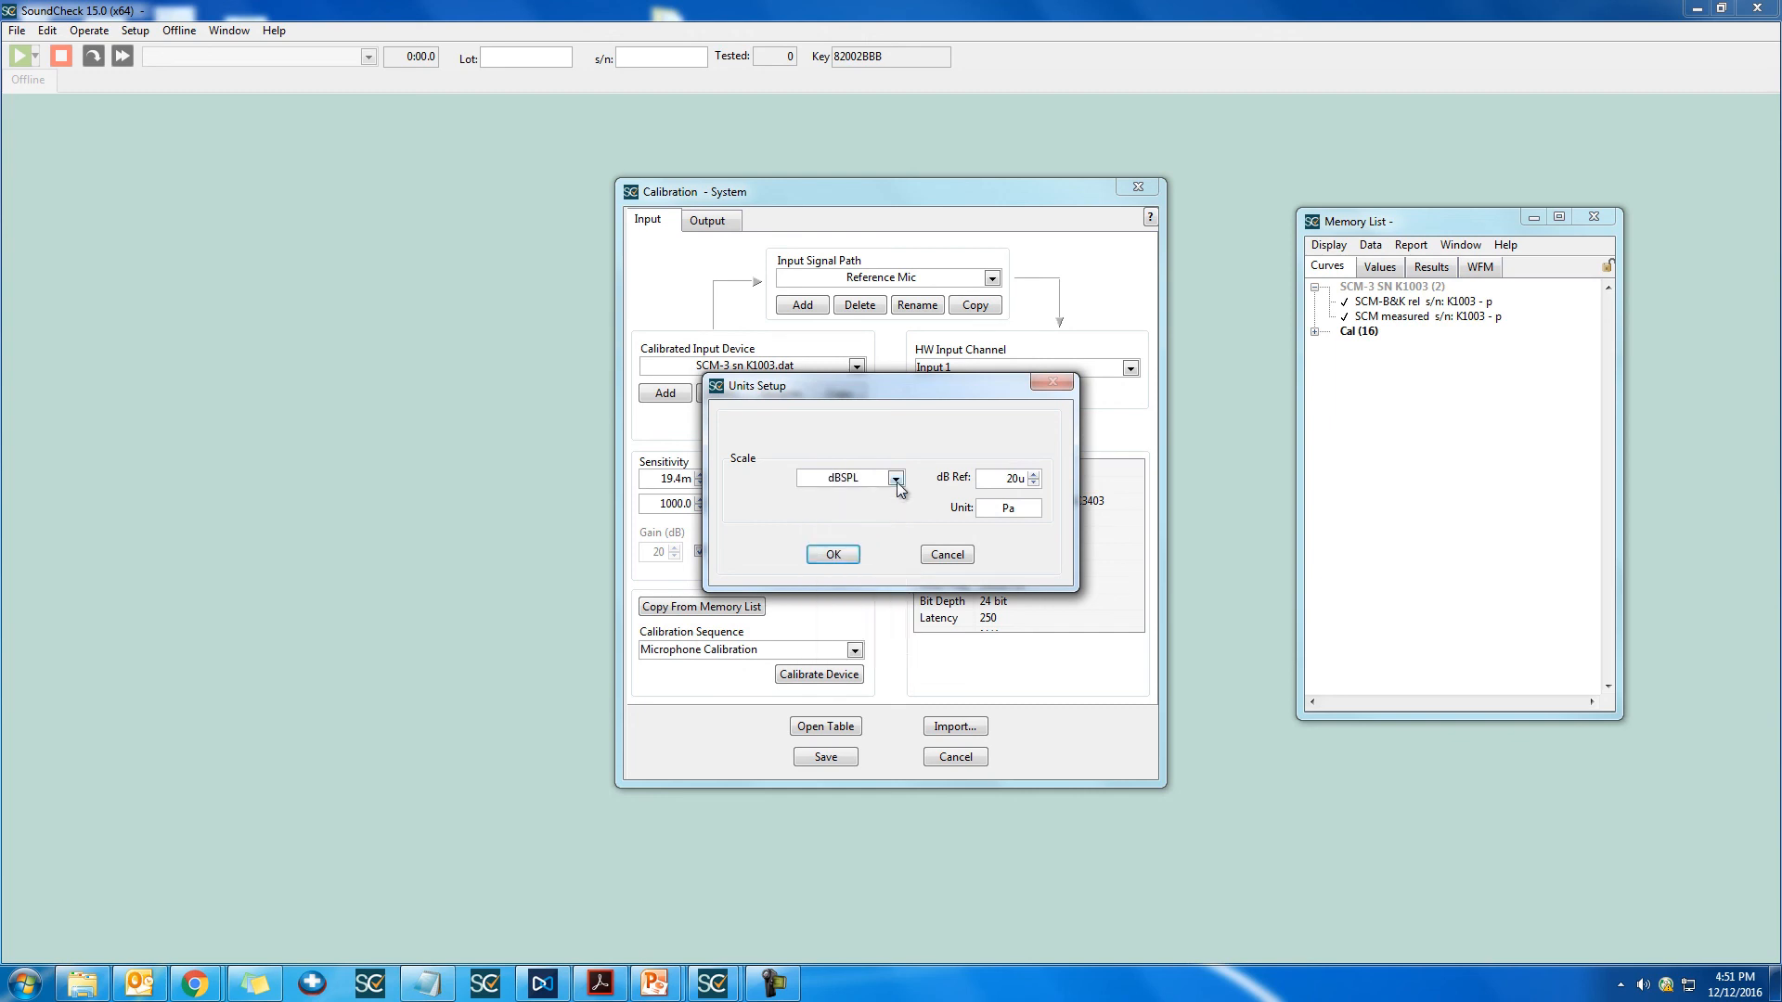
Step: Define custom units for the device using the dB scale, a dB reference of 5 and the unit name Units
{"action": "left_click", "coordinate": [897, 480]}
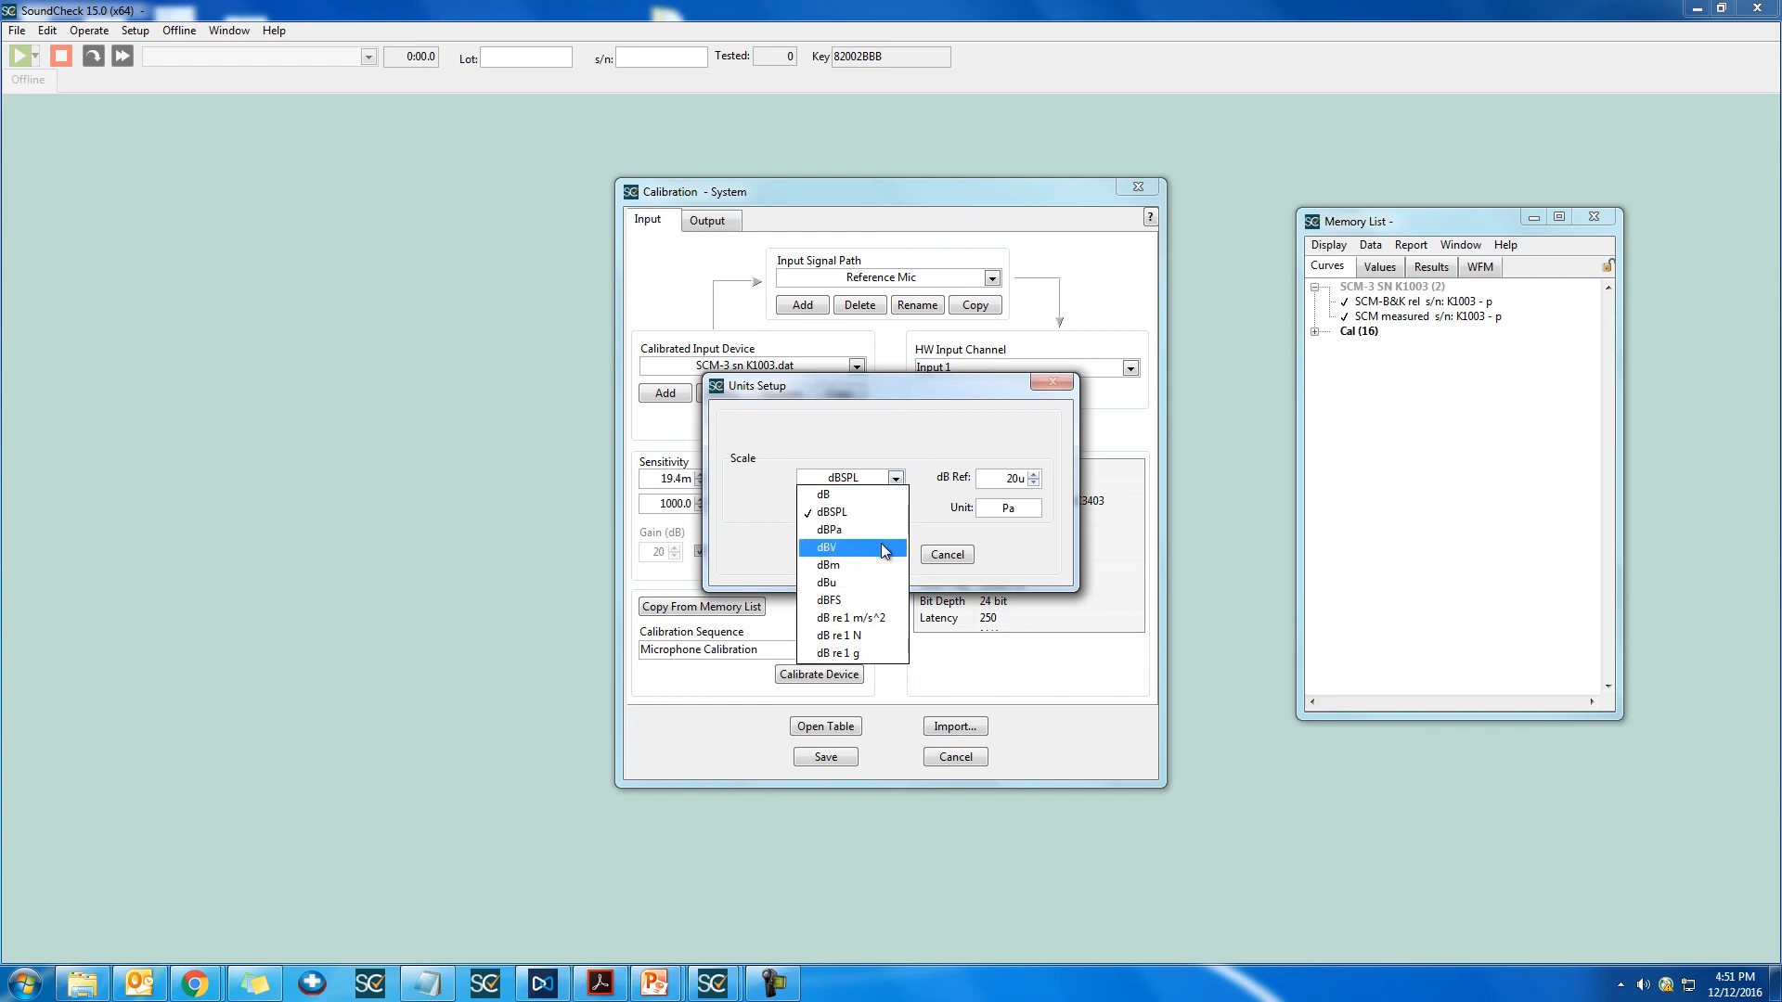
{"action": "left_click", "coordinate": [892, 496]}
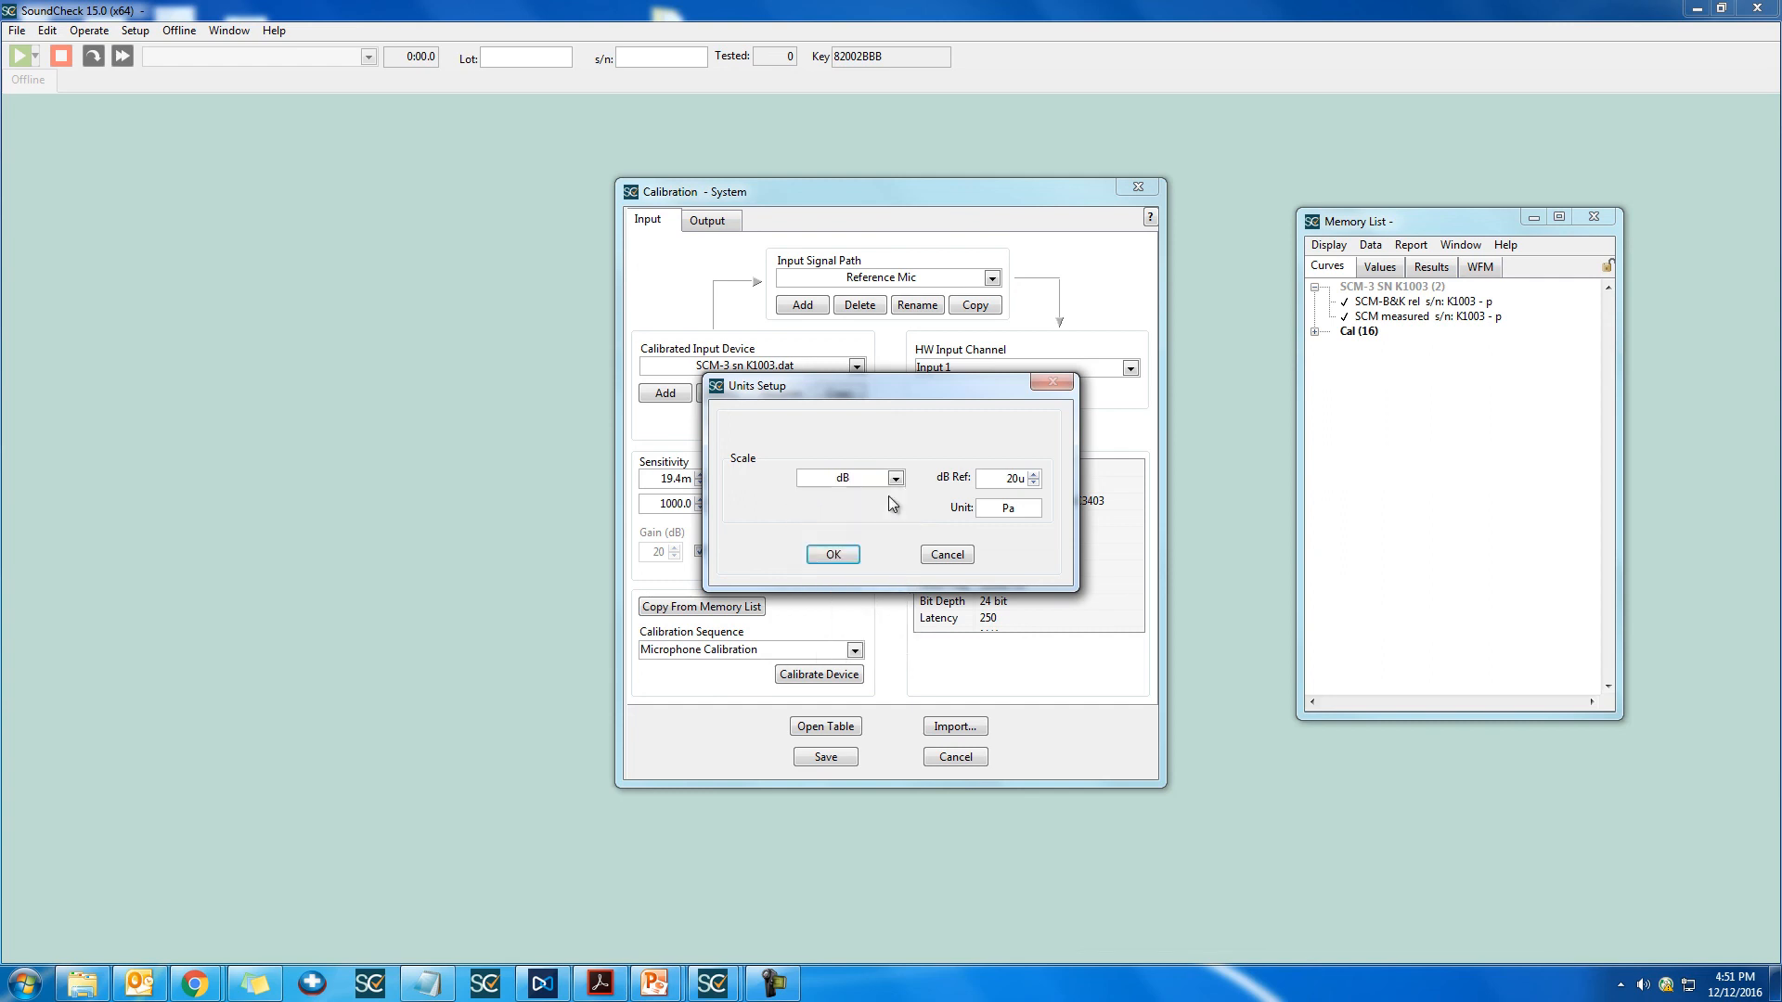
{"action": "double_click", "coordinate": [1013, 478]}
{"action": "type", "text": "5"}
{"action": "double_click", "coordinate": [997, 512]}
{"action": "type", "text": "Units"}
{"action": "left_click", "coordinate": [849, 555]}
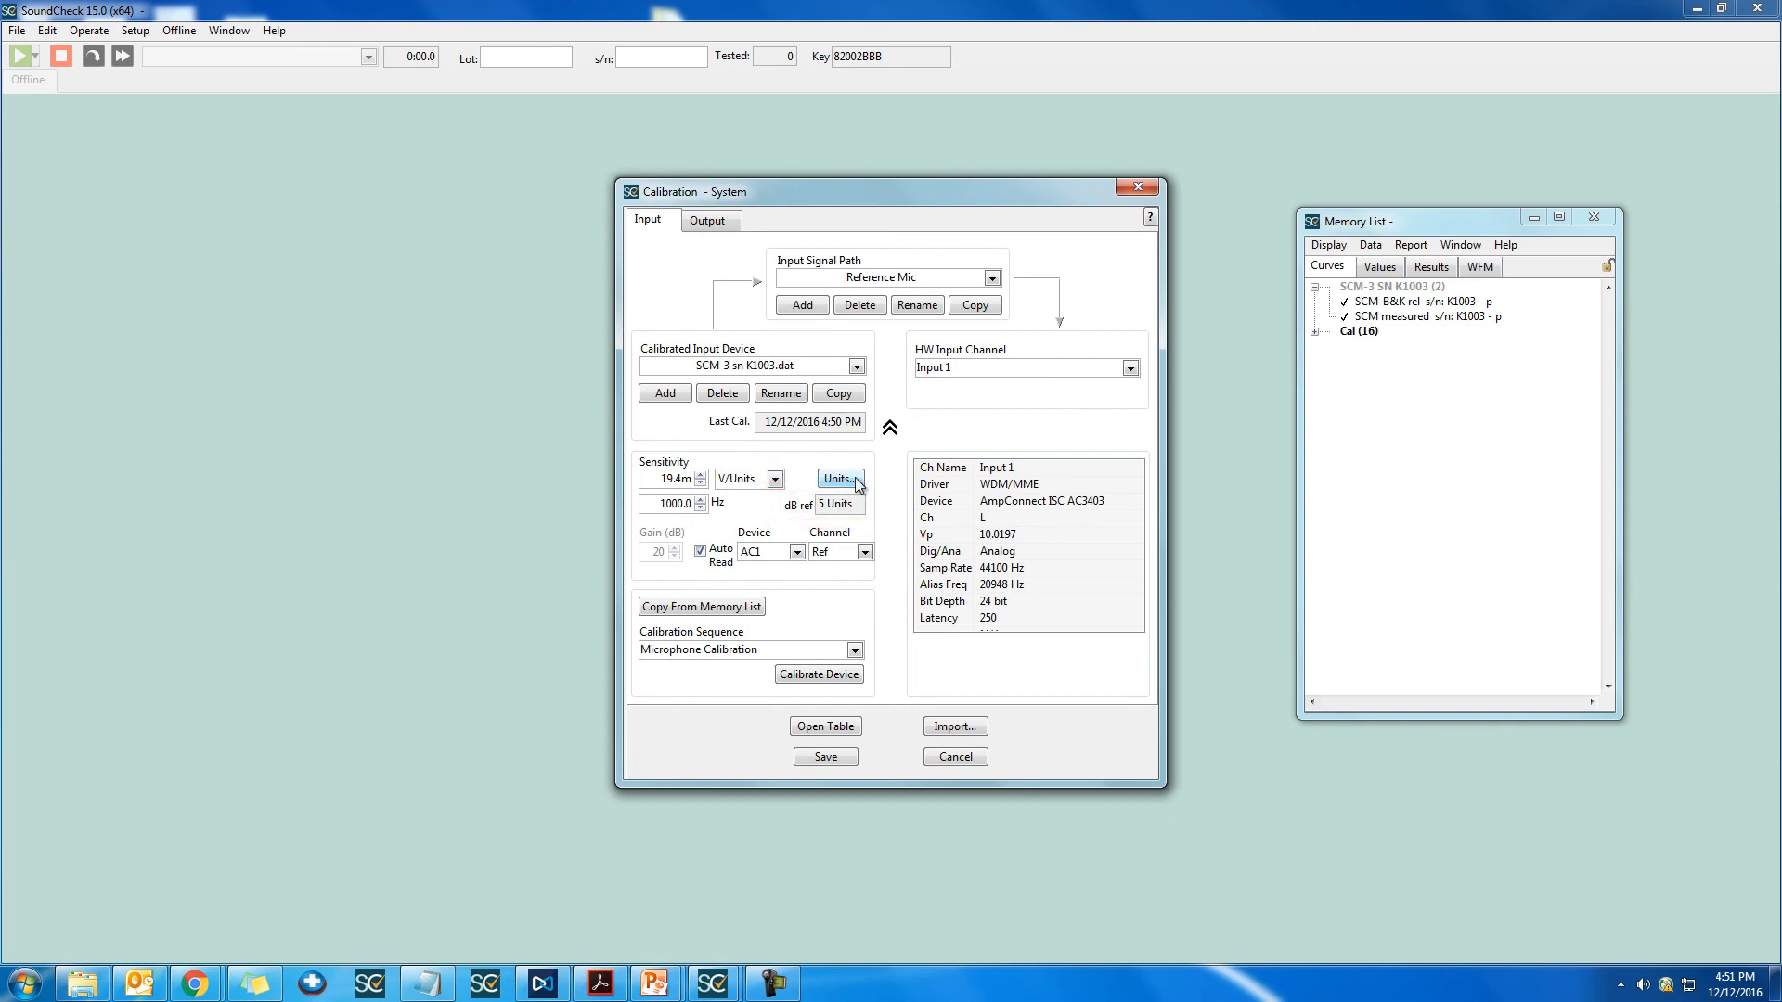
Step: Set the device's units to the dBSPL scale with a 20u Pa reference
{"action": "left_click", "coordinate": [847, 479]}
{"action": "left_click", "coordinate": [858, 478]}
{"action": "left_click", "coordinate": [884, 515]}
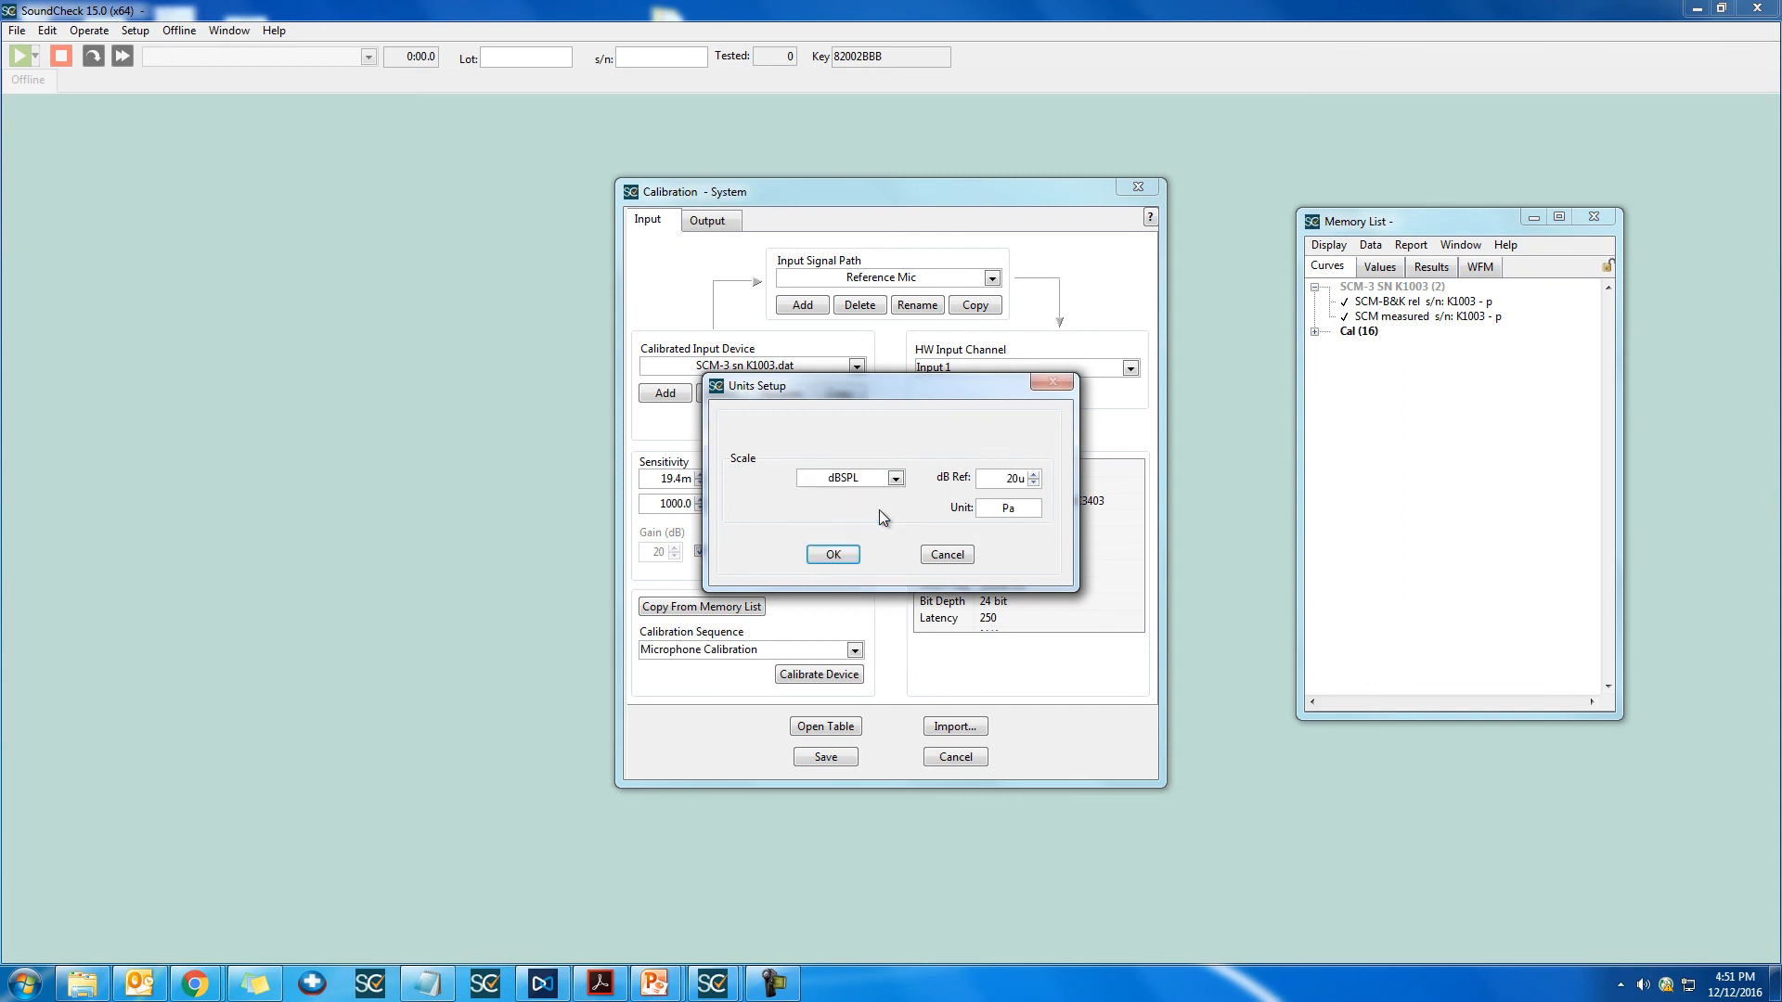
{"action": "left_click", "coordinate": [835, 555]}
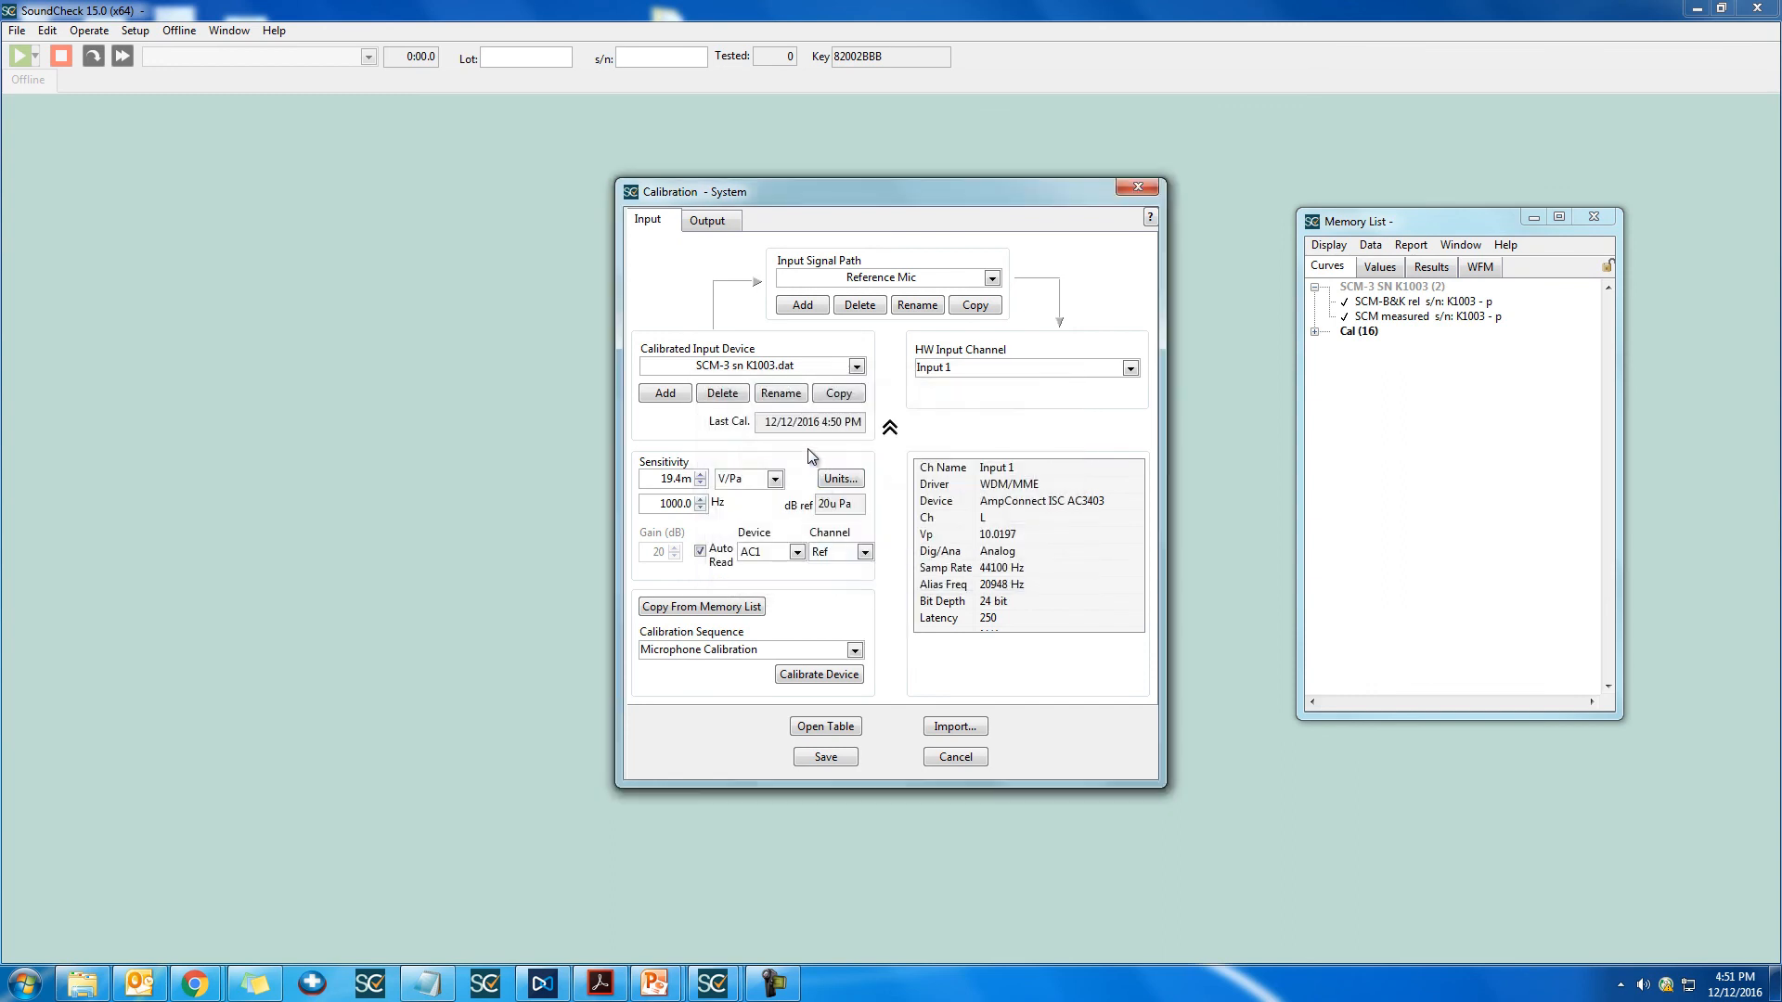